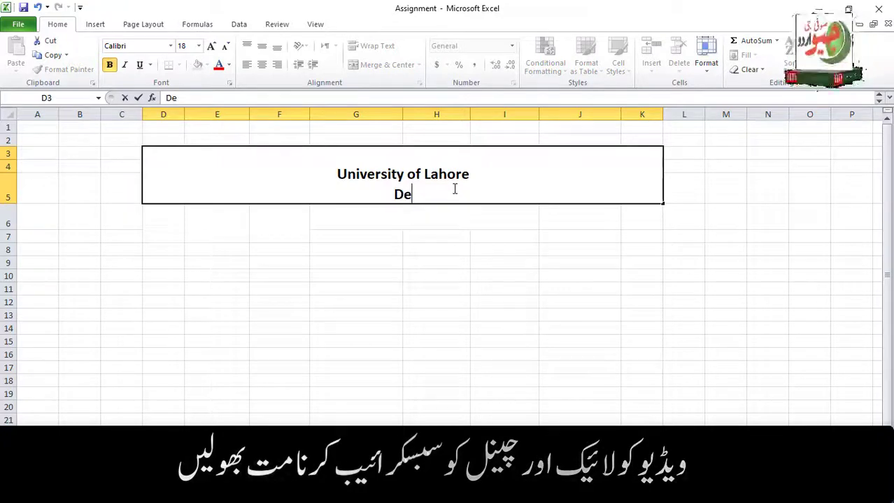
Complete the 'Dept of Pharmacy' and 'Result Sheet' title lines and shrink them to size 12.
text(t of Ph)
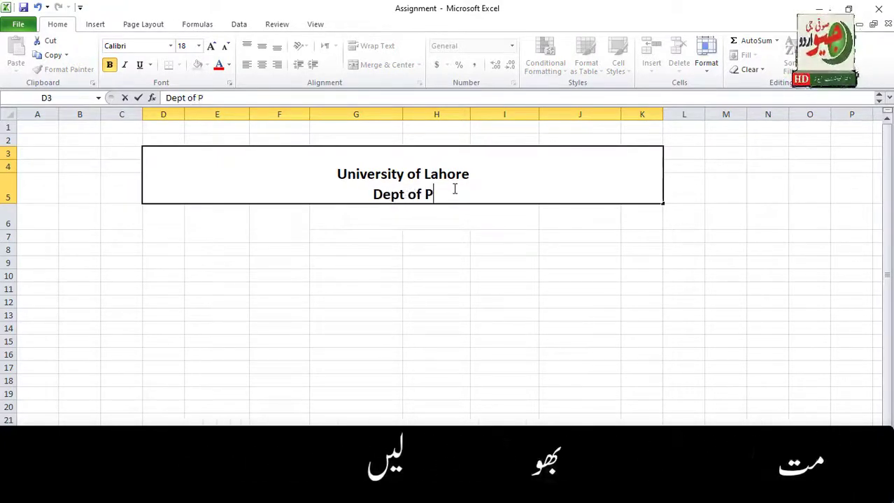
text(ar)
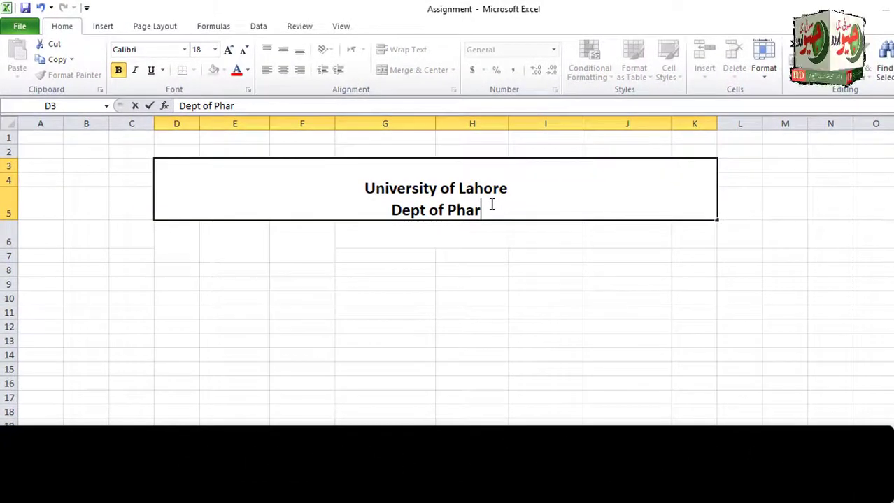
text(macy)
key(alt+Return)
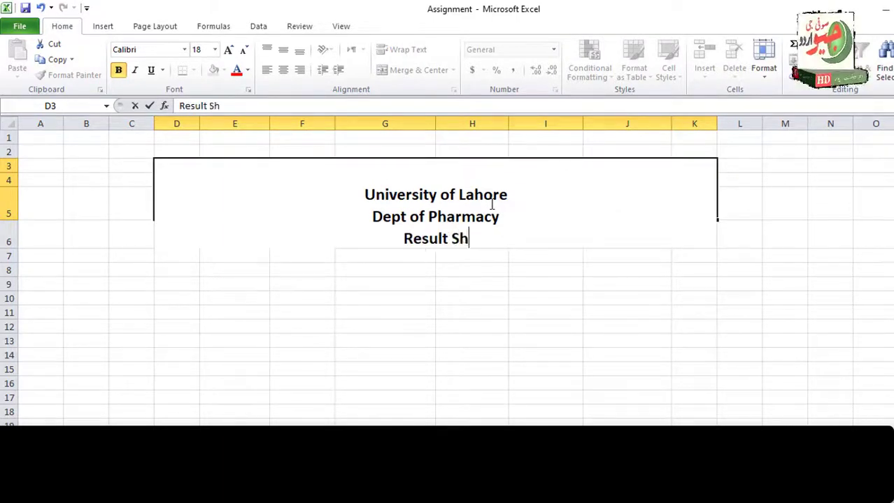
drag(396, 185, 155, 194)
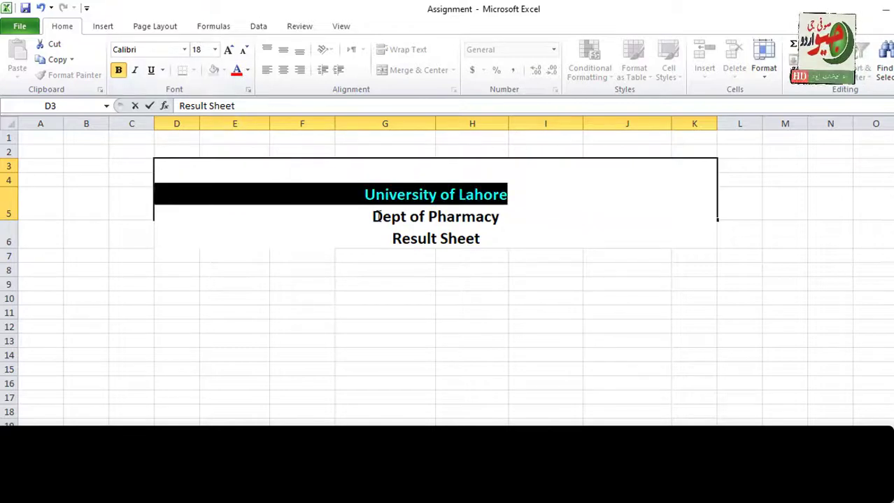
drag(375, 217, 482, 241)
click(244, 51)
click(244, 50)
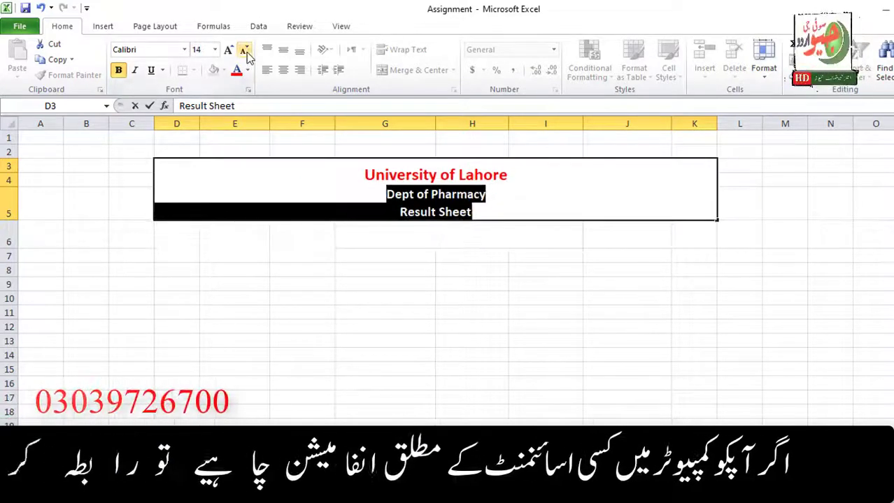
click(244, 50)
click(515, 180)
drag(515, 180, 155, 180)
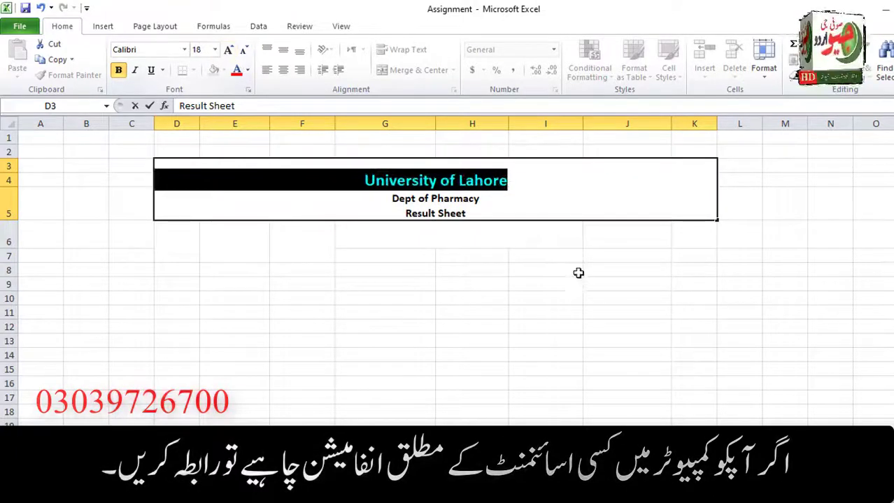
click(483, 214)
click(182, 234)
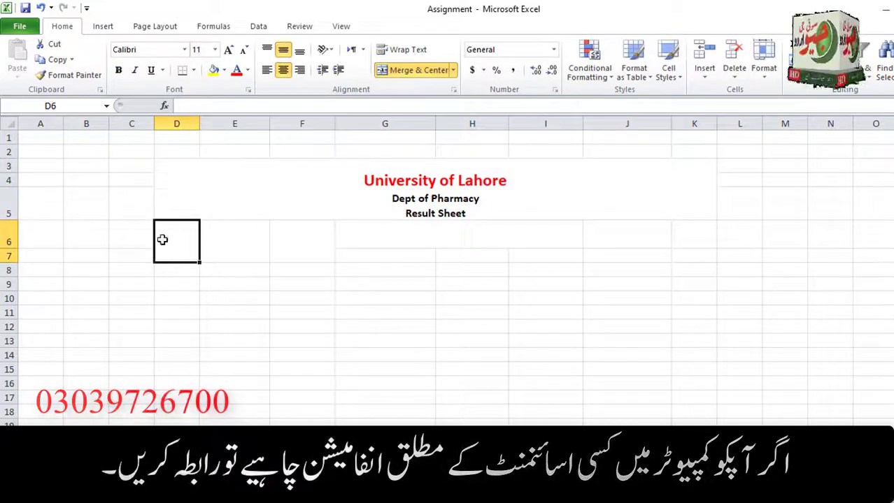
Type the headers S.No, Name, Reg# and Obtain Marks across row 6 starting at D6.
drag(169, 242, 632, 335)
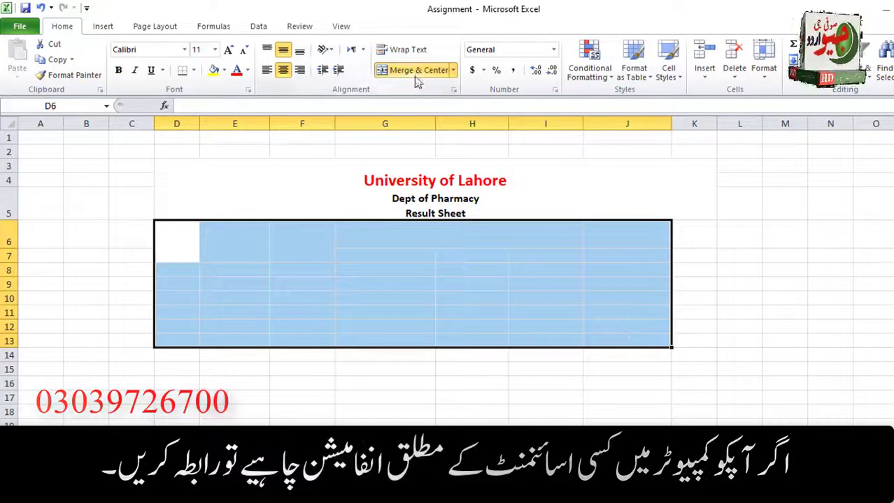
click(234, 378)
click(180, 243)
text(s)
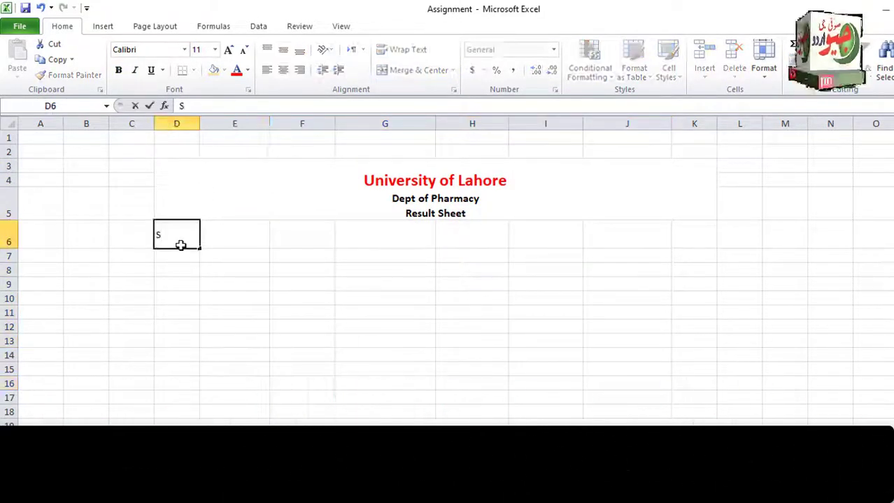
text(.No)
key(Tab)
text(Namr)
click(180, 245)
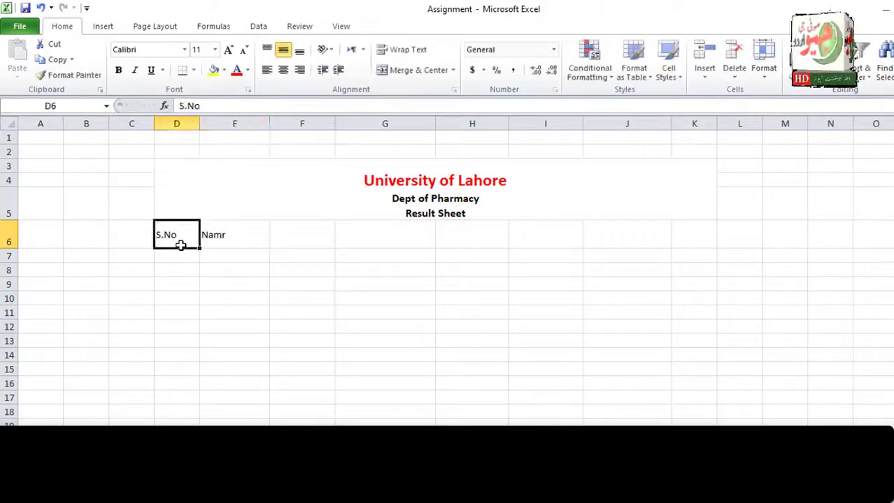
text(Name)
key(Tab)
text(Re)
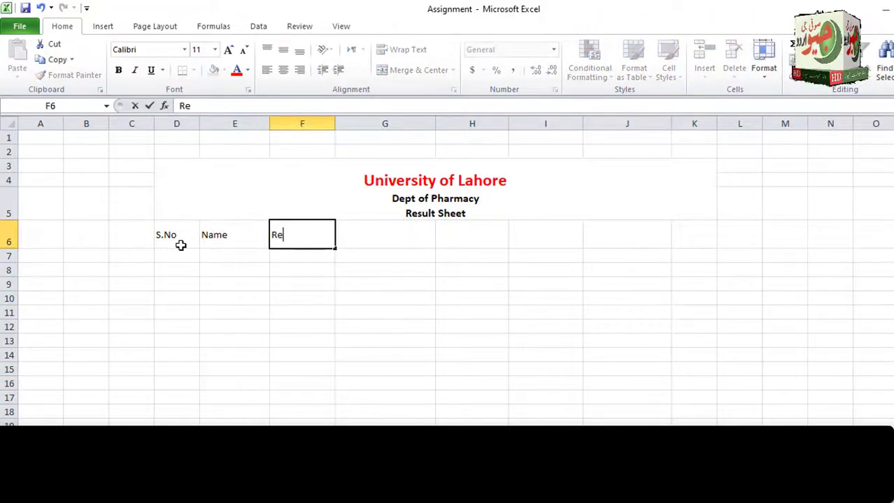
text(g#)
key(Tab)
text(Ob)
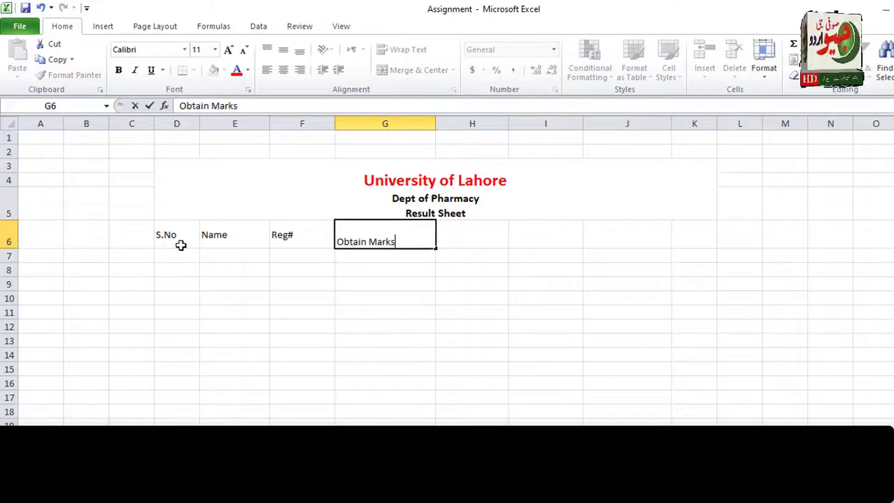
key(Tab)
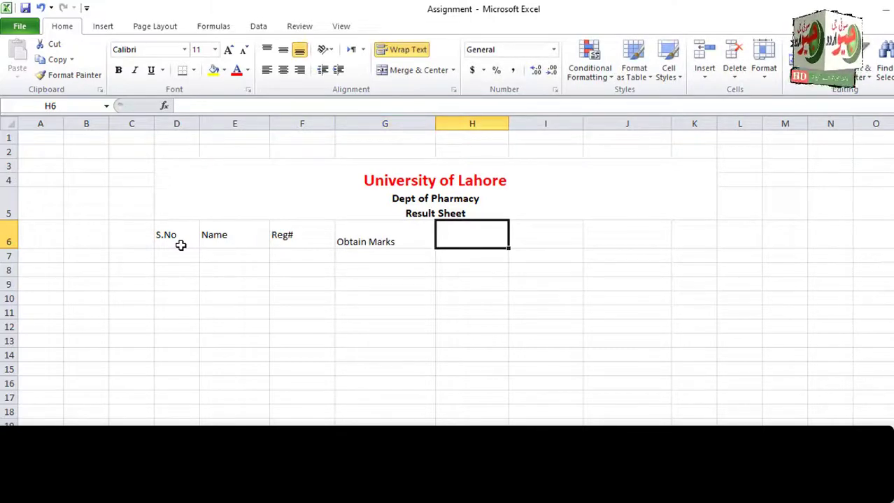
text(%)
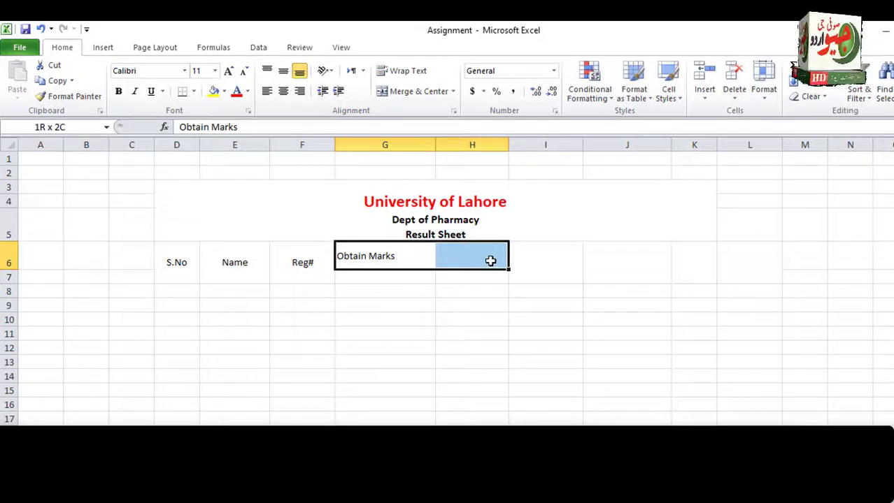
Merge and centre Obtain Marks across G6:I6.
drag(489, 238, 515, 249)
click(523, 256)
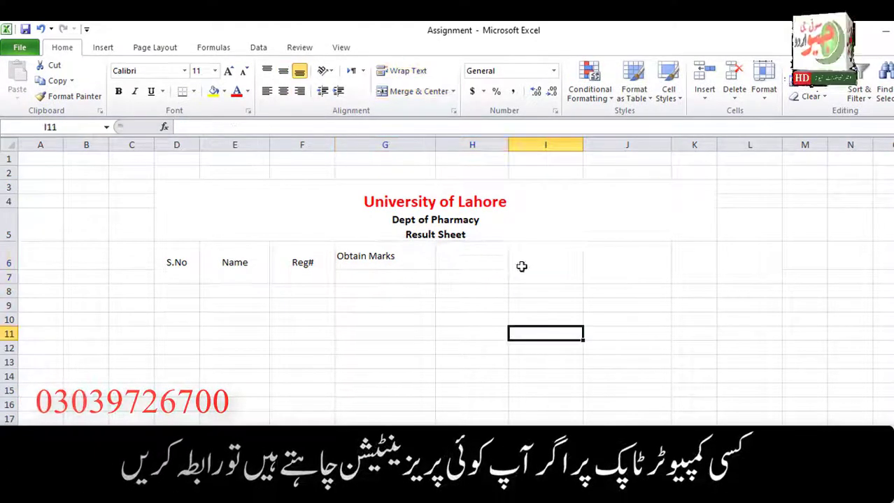
drag(521, 265, 748, 277)
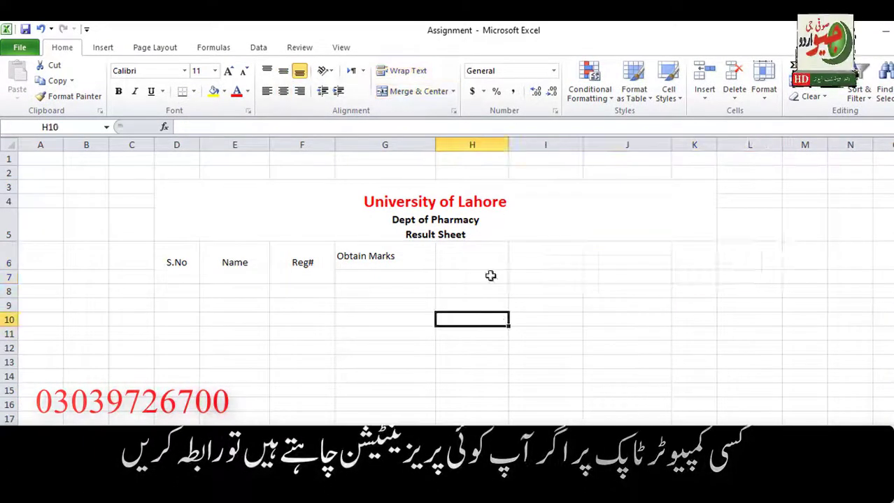
drag(415, 253, 559, 255)
click(412, 91)
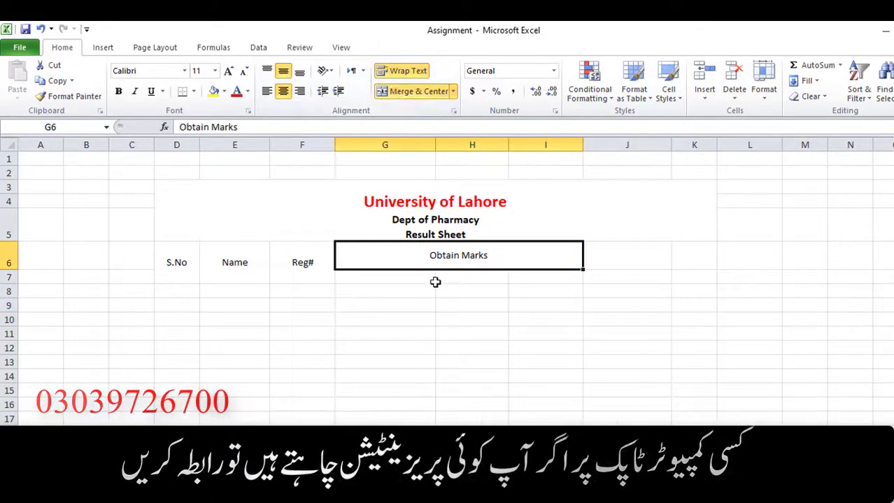
Add the headers %, Status, Grade and Comments in J6:M6.
click(614, 255)
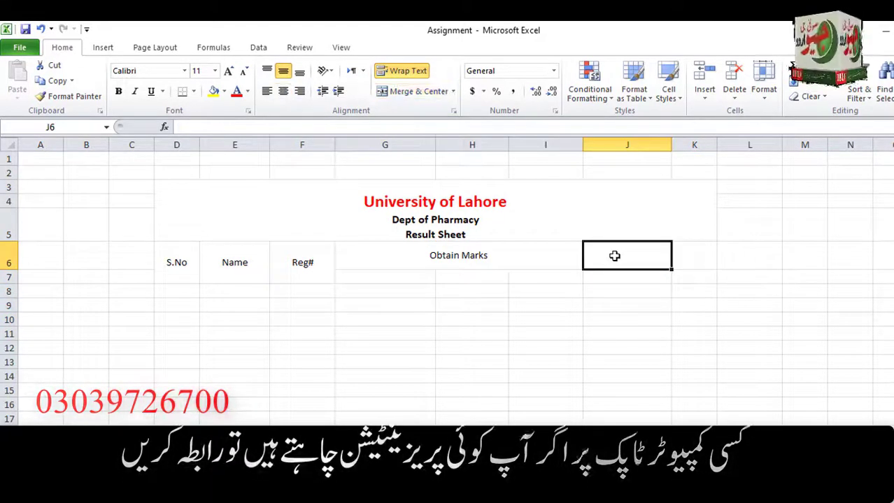
text(%)
key(Tab)
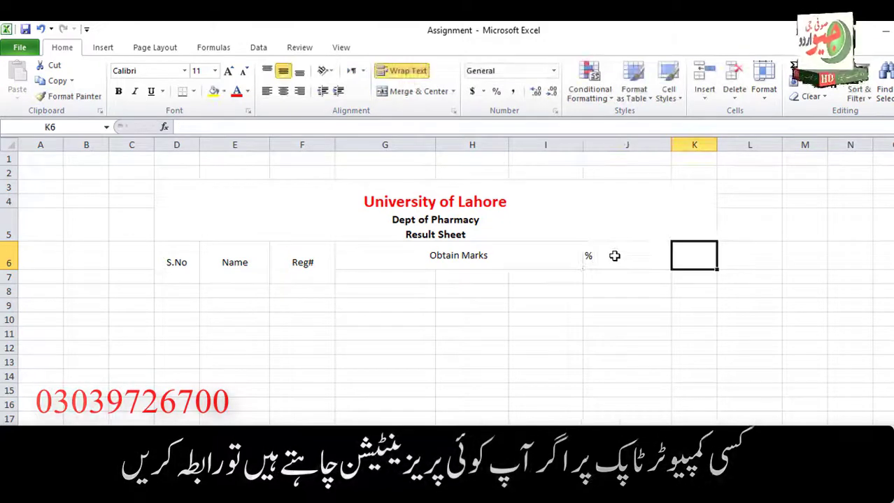
text(Status)
key(Tab)
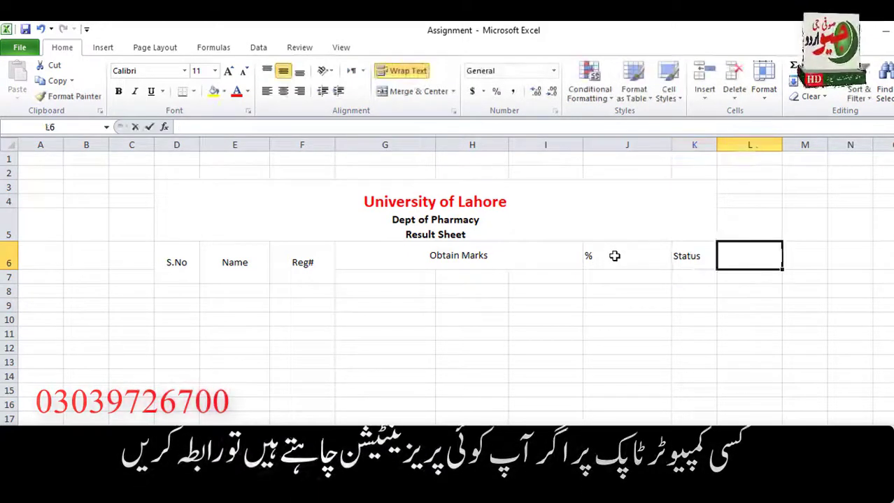
text(Grade)
key(Tab)
text(Comments)
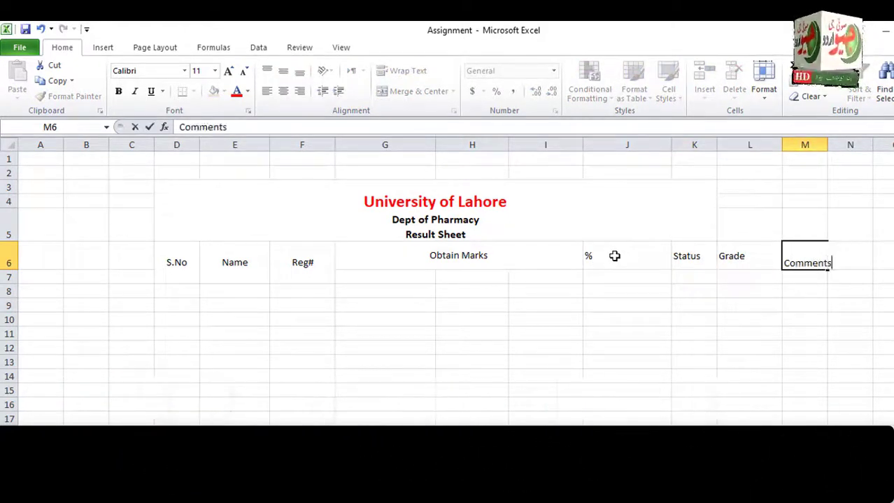
key(Tab)
Widen column M and merge the %, Grade and Comments headers down across rows 6–7.
drag(835, 147, 846, 147)
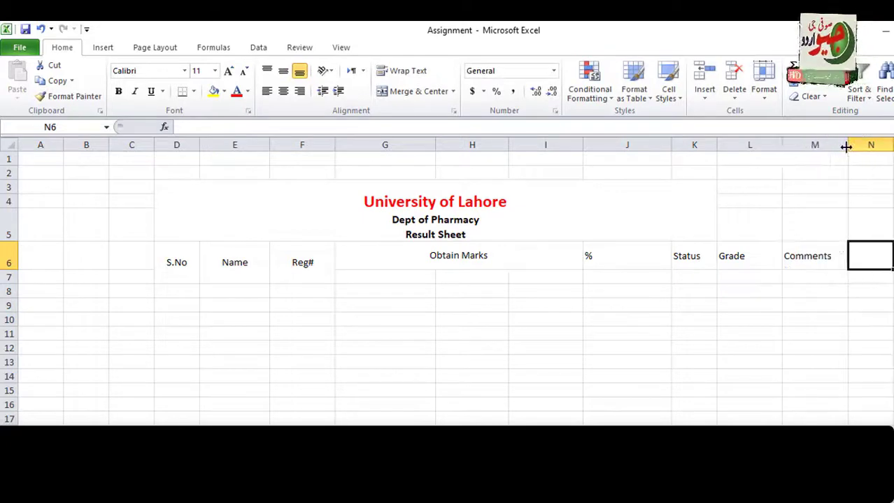
click(387, 276)
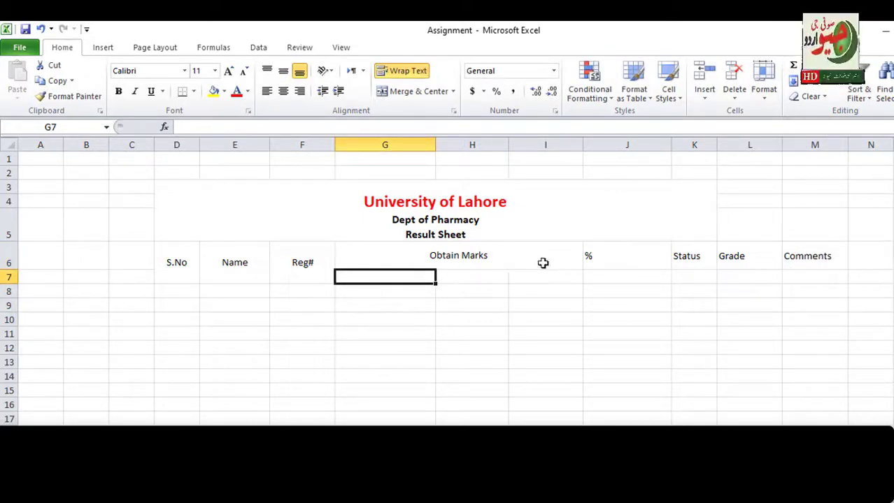
drag(611, 261, 610, 275)
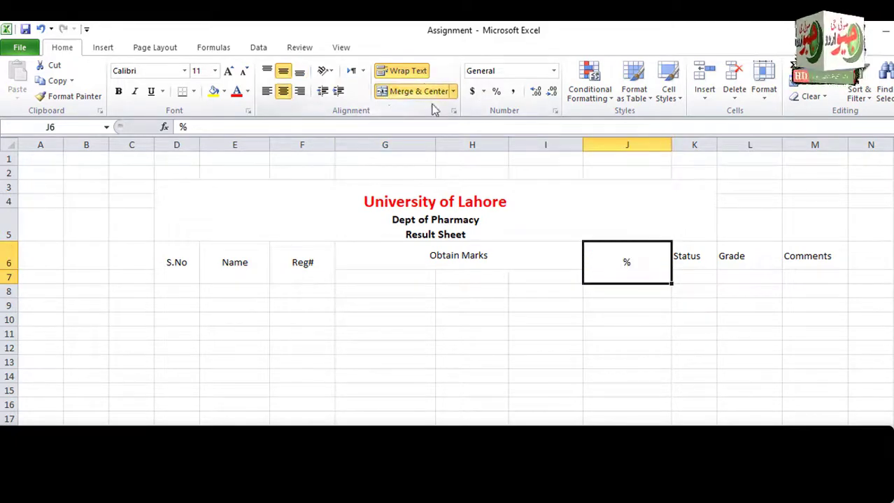
drag(771, 247, 795, 281)
click(413, 92)
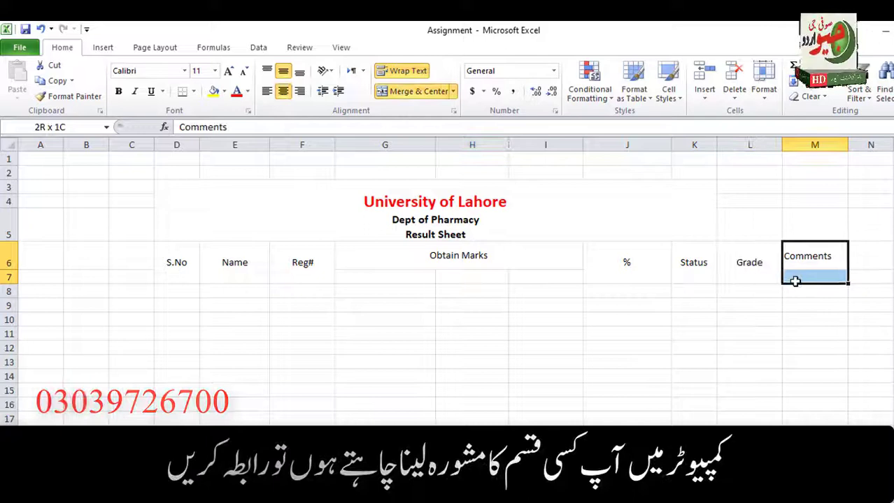
click(415, 91)
Apply All Borders to the table range D6:M17.
drag(161, 256, 817, 415)
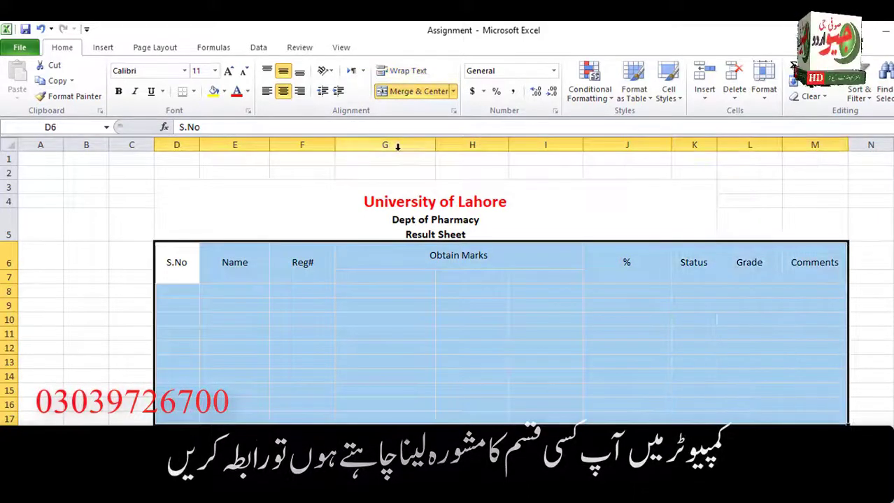
click(193, 91)
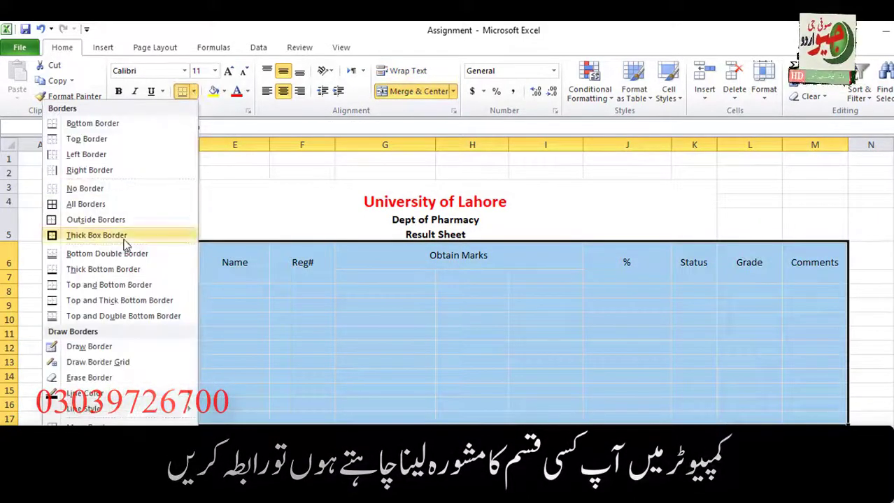
click(124, 205)
click(328, 388)
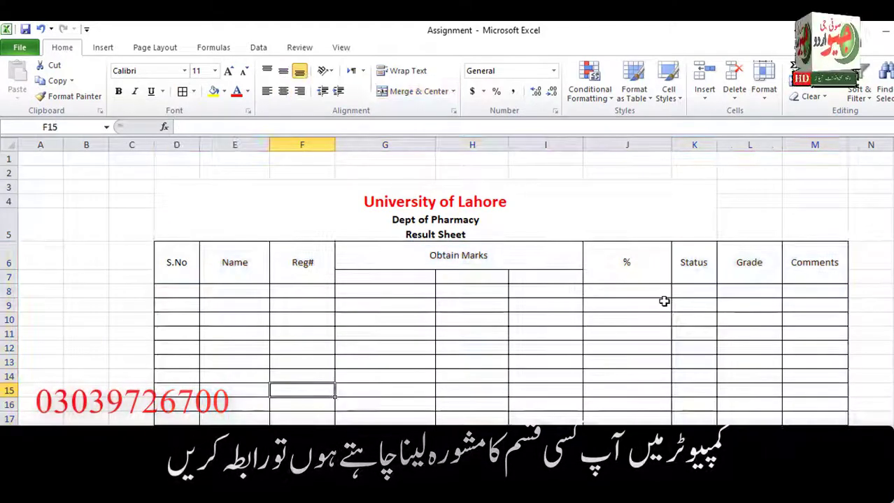
Number the S.No column 1 to 5 in D8:D12 using Fill Series.
click(181, 290)
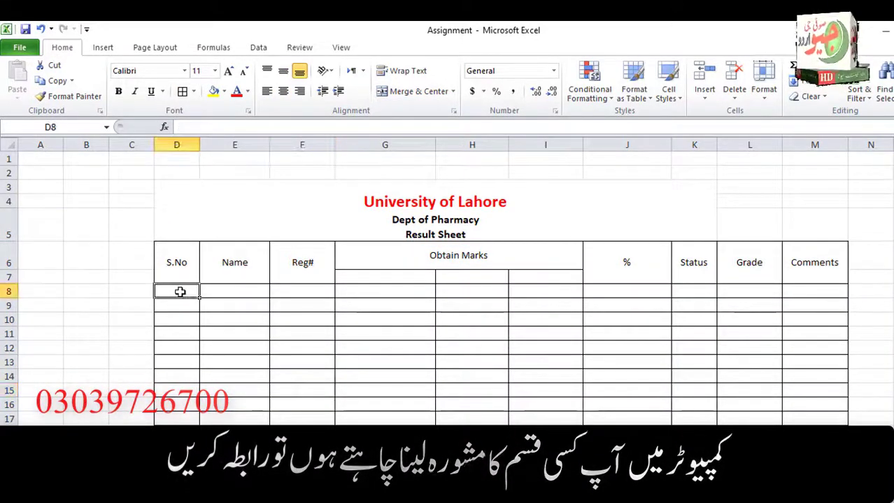
text(1)
key(Return)
key(Return)
click(177, 306)
text(2)
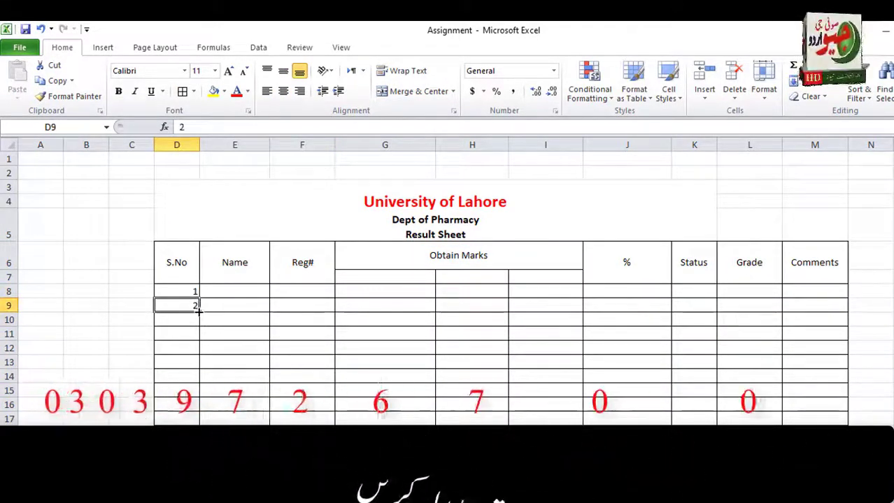
drag(200, 313, 199, 328)
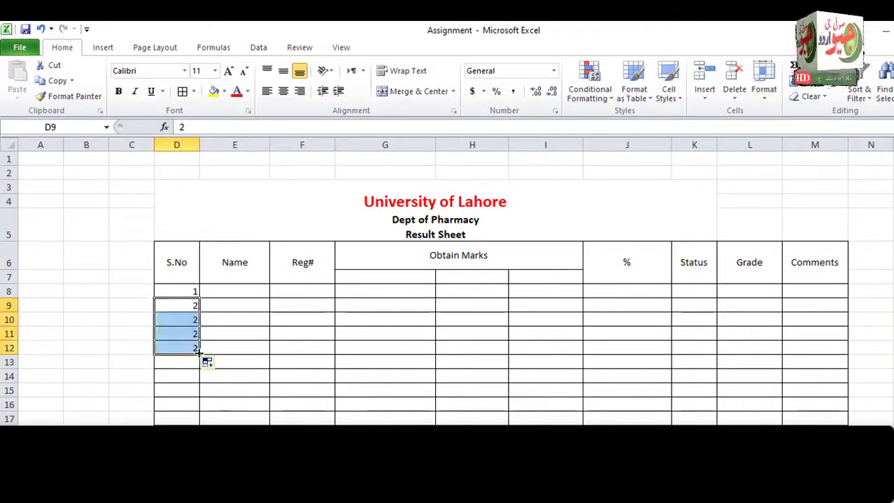
click(207, 362)
click(198, 400)
Enter five student names in E8:E12.
click(238, 291)
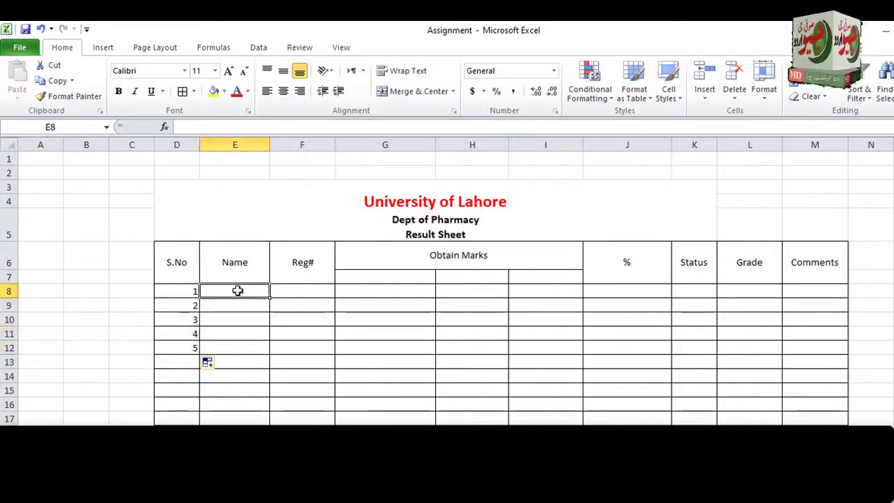
text(Ali)
key(Return)
text(Ahmad)
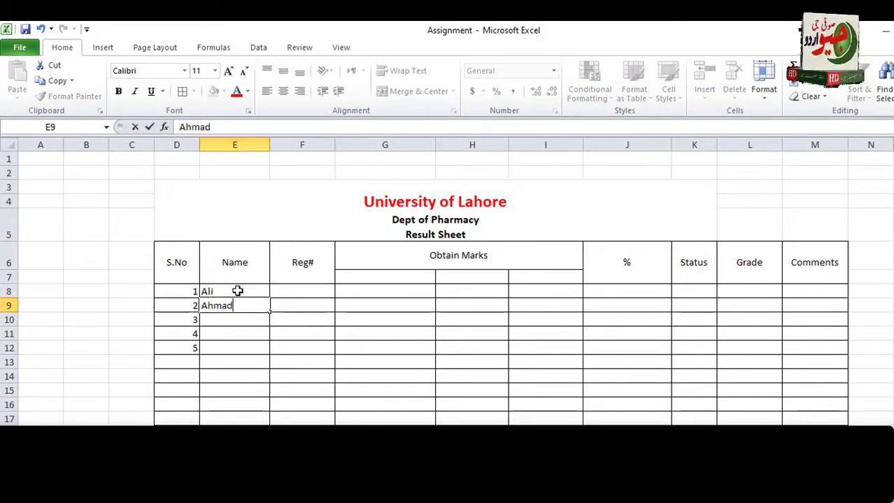
key(Return)
text(Bilal)
key(Return)
text(Sara)
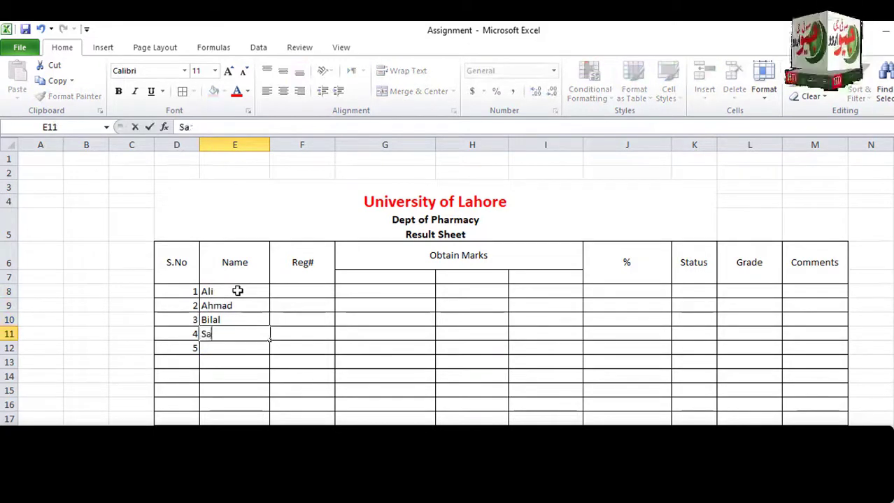
key(Return)
text(Yasir)
key(Tab)
key(Up)
key(Up)
key(Up)
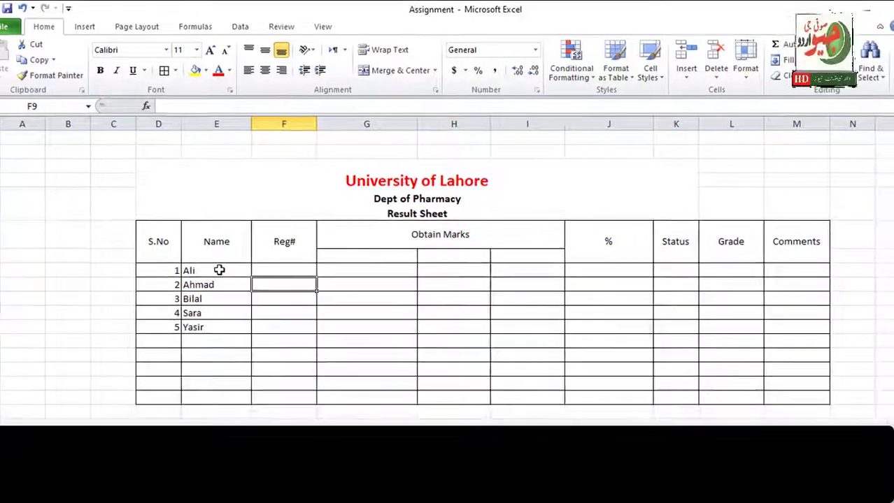
Enter the first registration number in F8, fill it down to F12, and replace the first name.
text(BD1234)
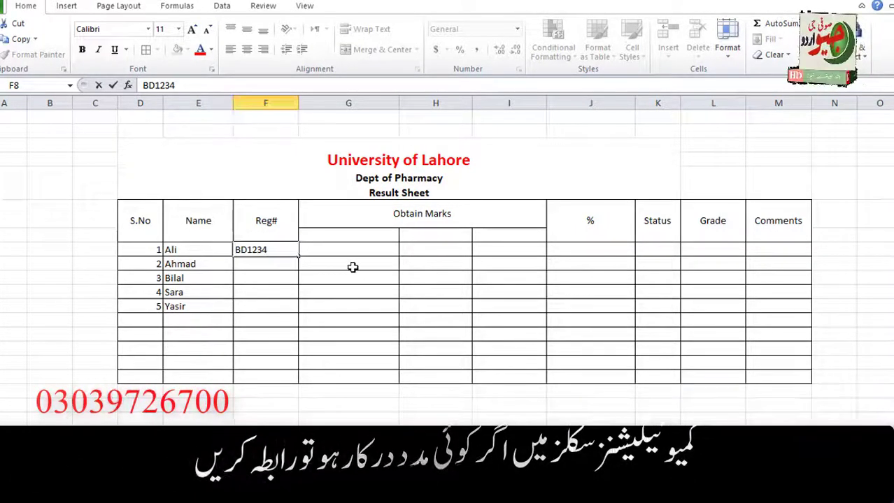
key(Tab)
click(269, 250)
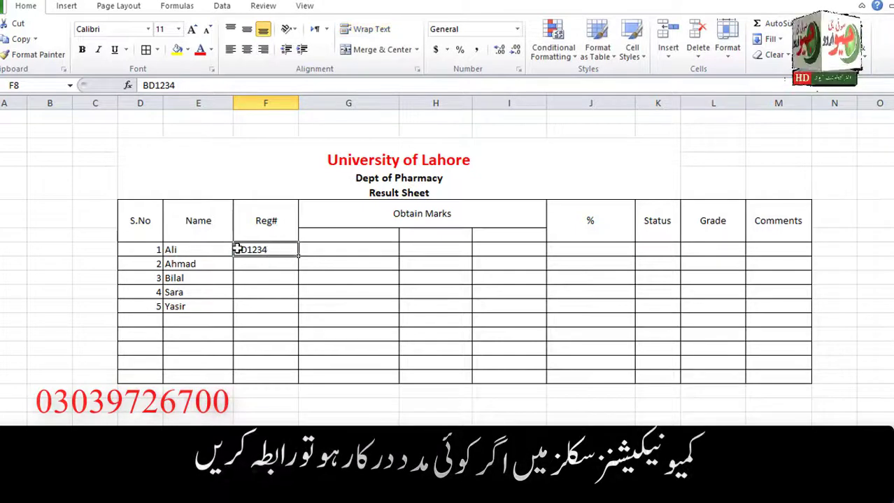
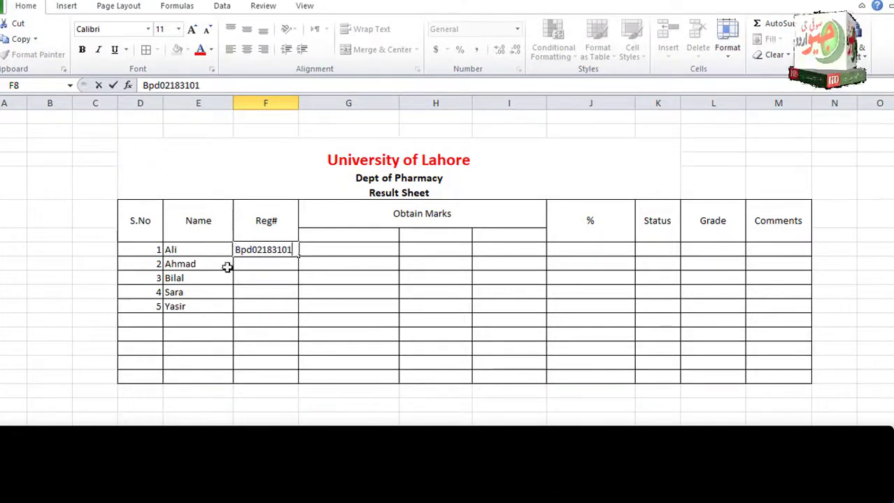
click(204, 249)
text(Shahid)
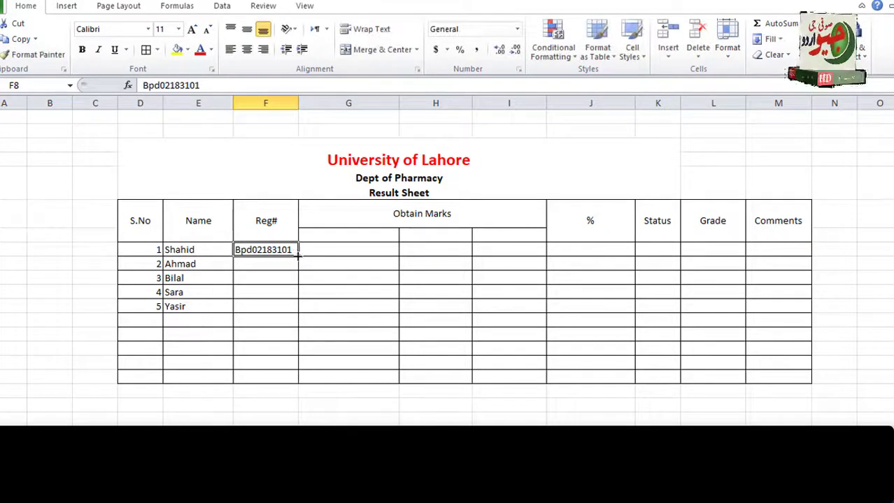
drag(297, 308, 298, 309)
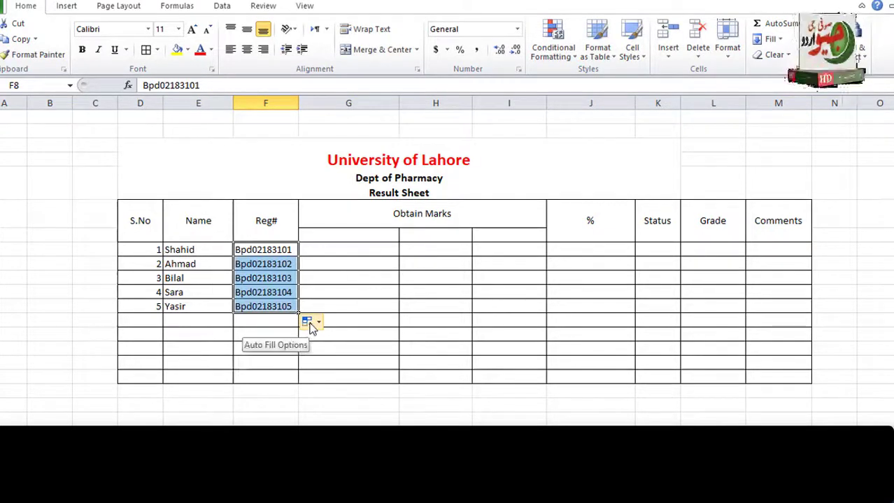
click(351, 239)
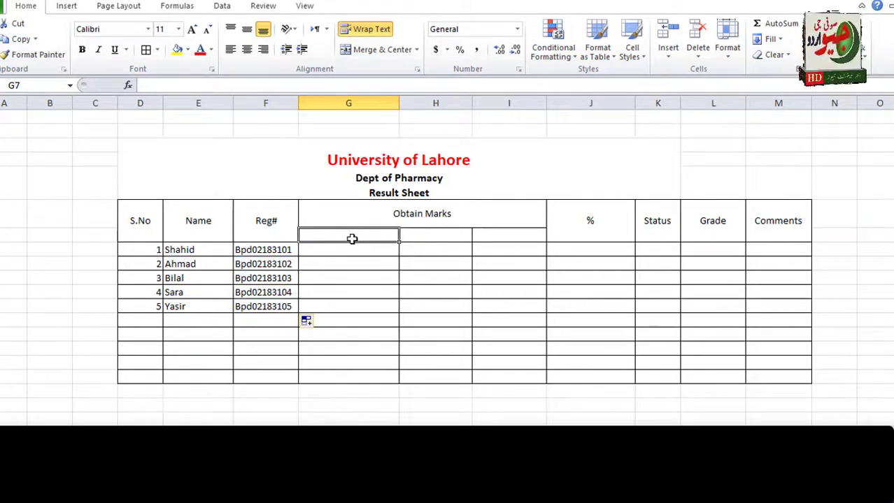
Add centred subheadings Theory, Lab and Total in G7:I7.
text(72)
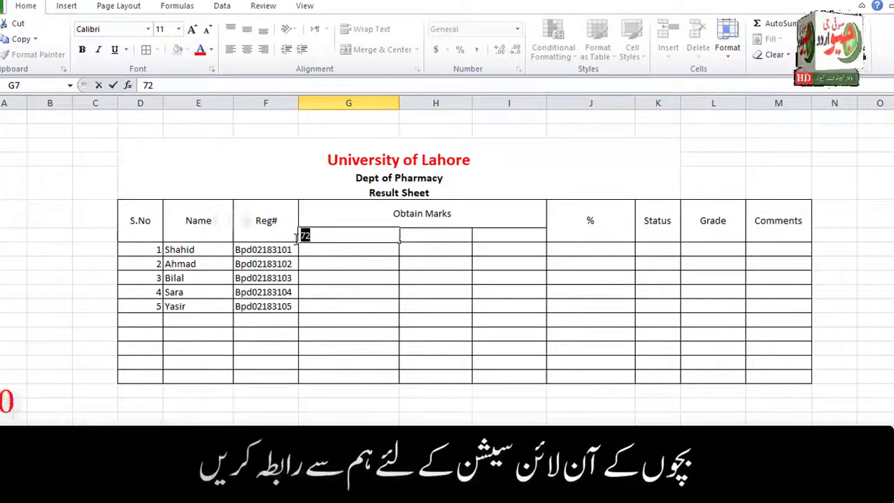
key(BackSpace)
key(BackSpace)
text(Theory)
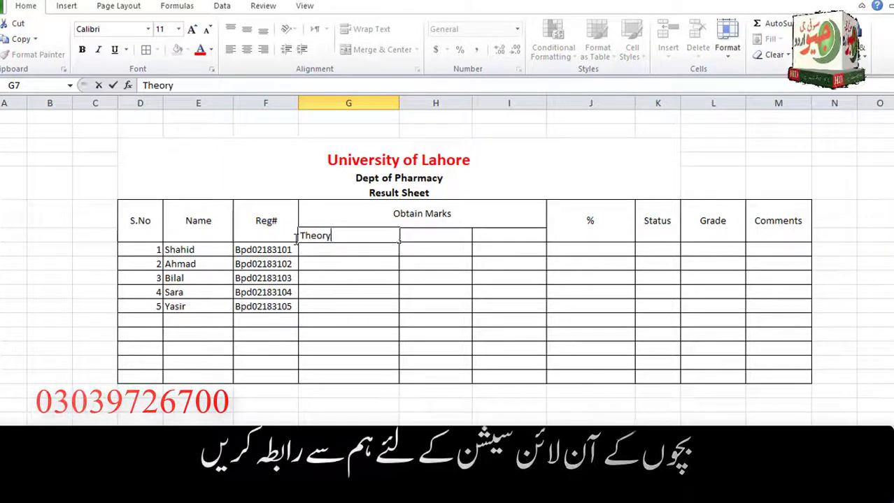
click(409, 236)
text(L)
key(Return)
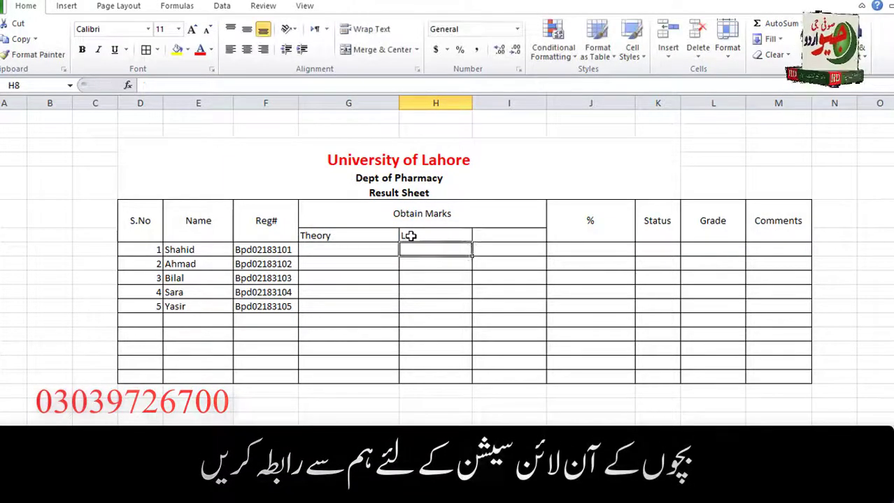
key(Up)
key(Right)
text(Total)
key(Return)
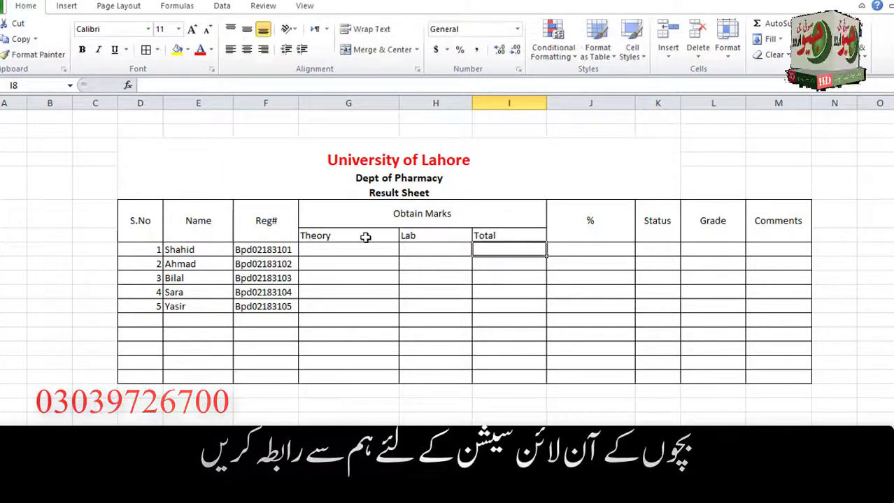
drag(365, 235, 479, 244)
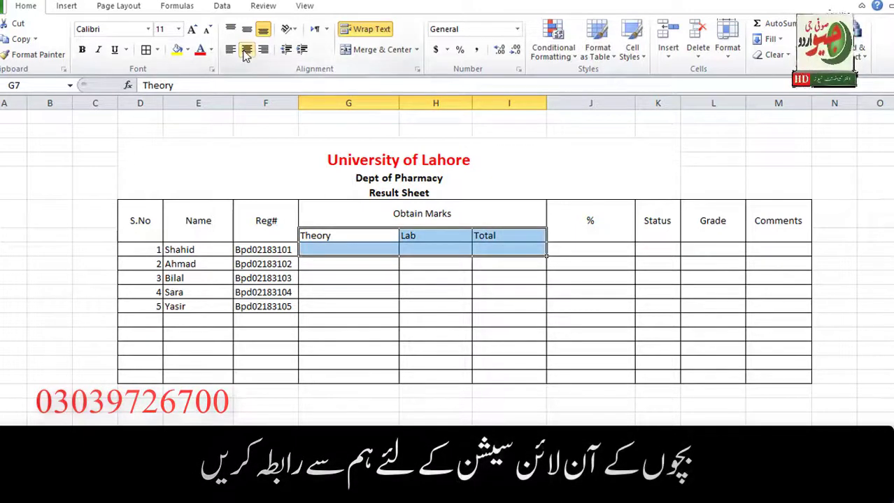
click(333, 250)
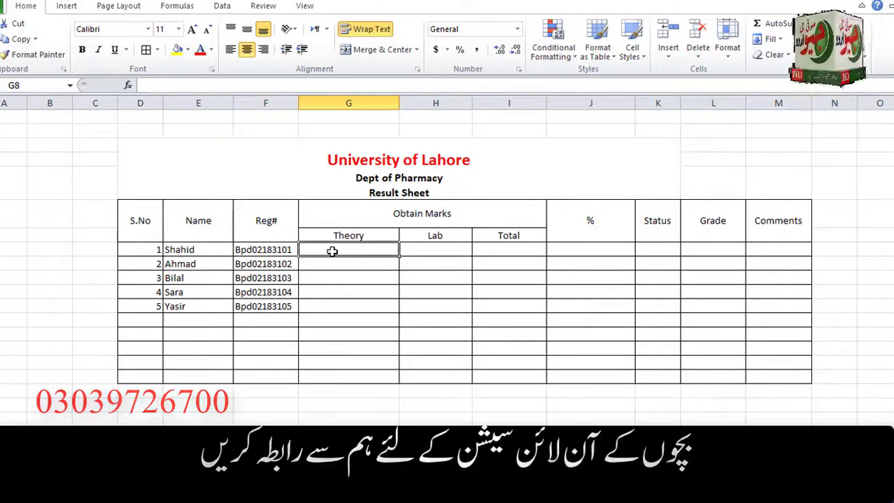
Enter Theory marks 74, 86, 76, 49 and 100 in G8:G12.
text(74)
key(Return)
text(86)
key(Return)
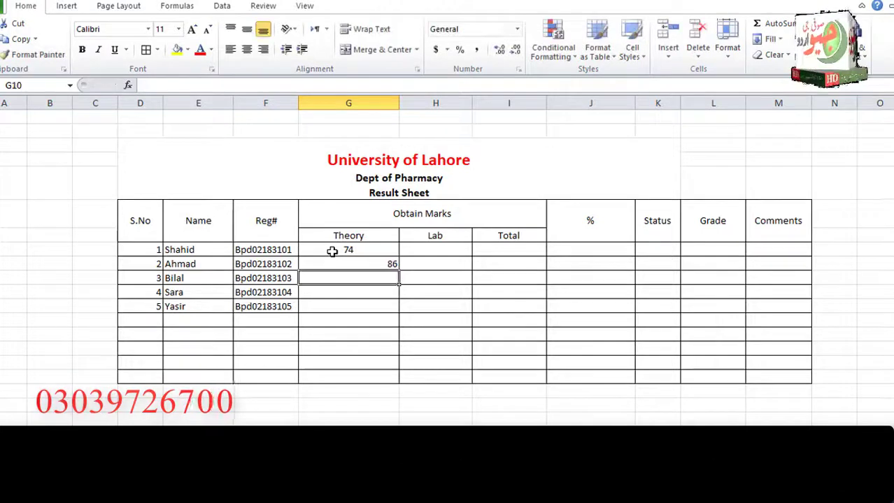
drag(353, 249, 363, 292)
click(366, 262)
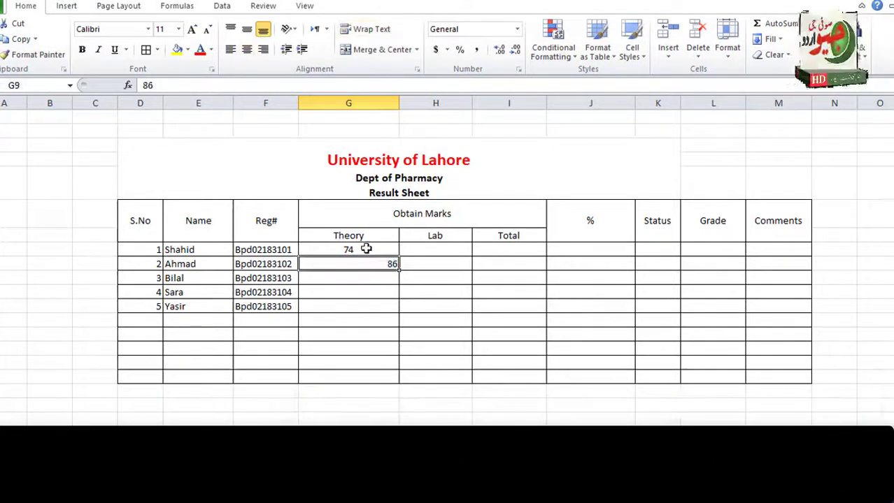
drag(366, 249, 365, 305)
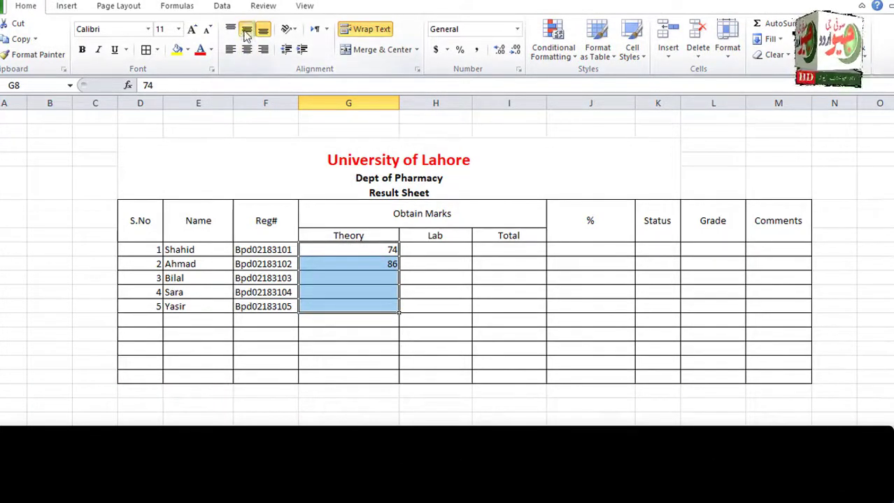
click(360, 279)
text(7)
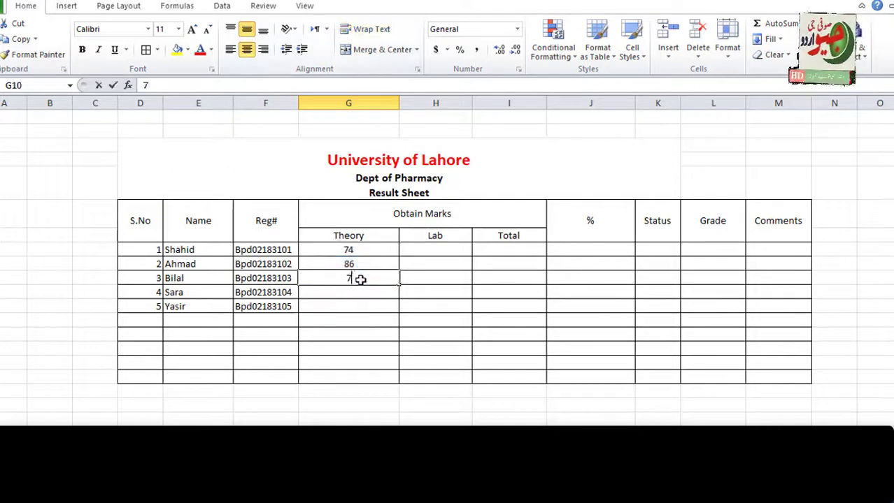
text(6)
key(Return)
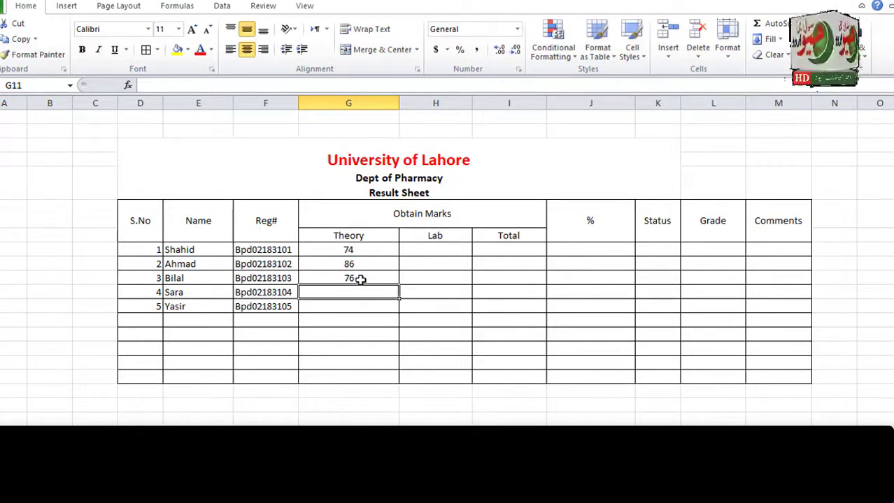
text(49)
key(Return)
text(100)
key(Tab)
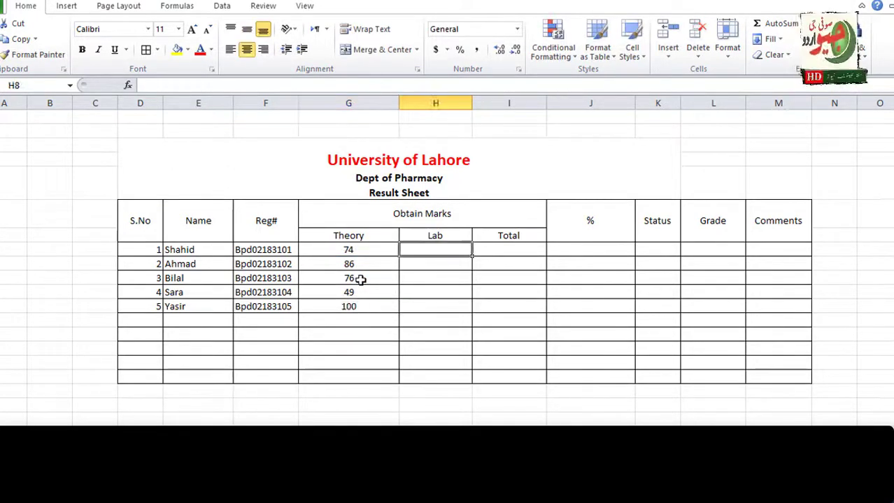
Enter Lab marks 65, 87, 86, 75 and 50 in H8:H12 and centre them.
text(65)
key(Return)
text(87)
key(Return)
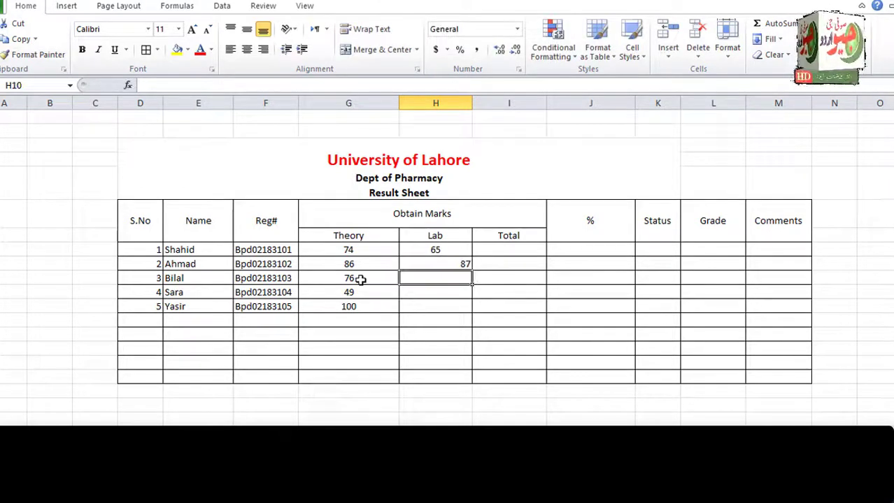
text(86)
key(Return)
text(75)
key(Return)
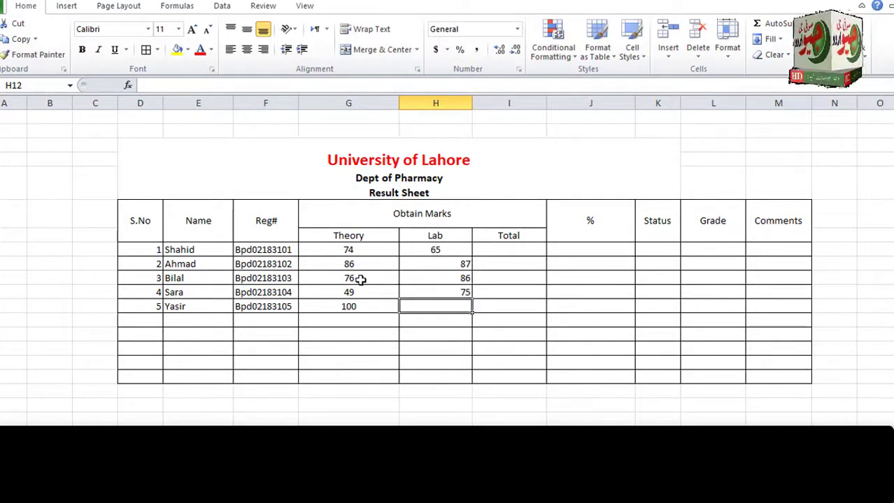
text(50)
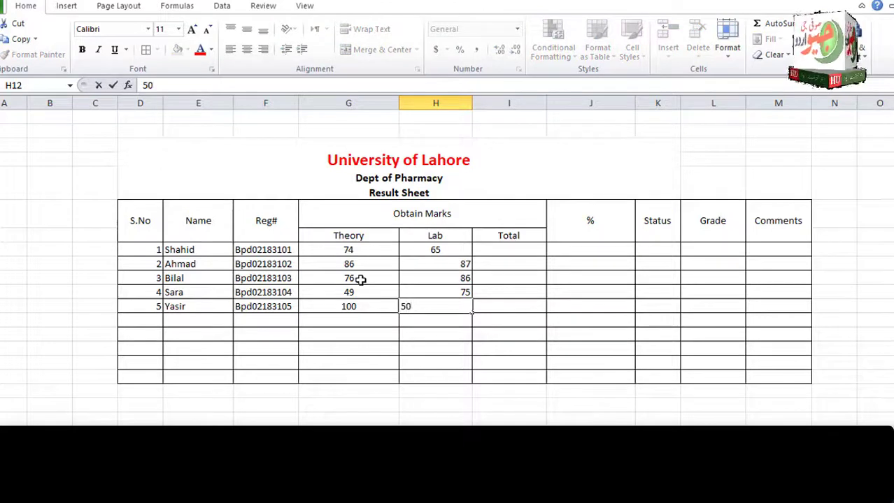
click(442, 260)
drag(443, 263, 450, 306)
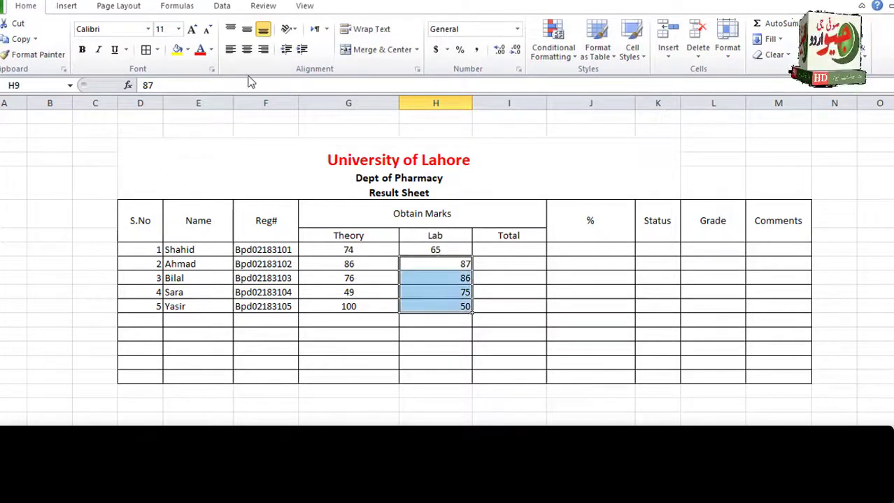
click(496, 250)
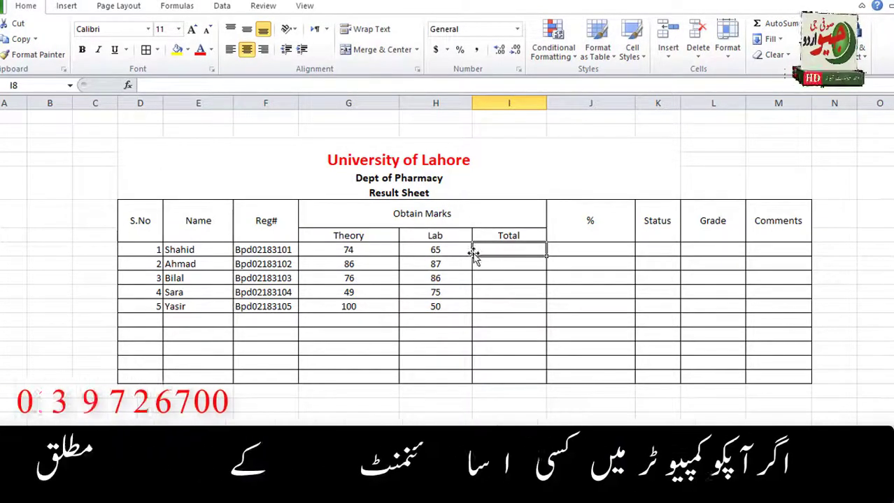
Enter =G8+H8 in I8 and fill it down to I12 for the totals.
text(=)
click(354, 250)
text(+)
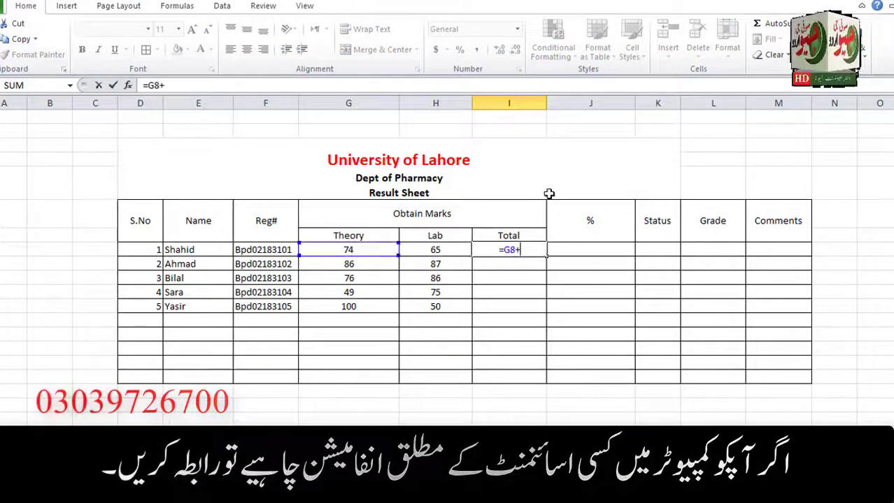
click(446, 251)
key(Return)
click(535, 250)
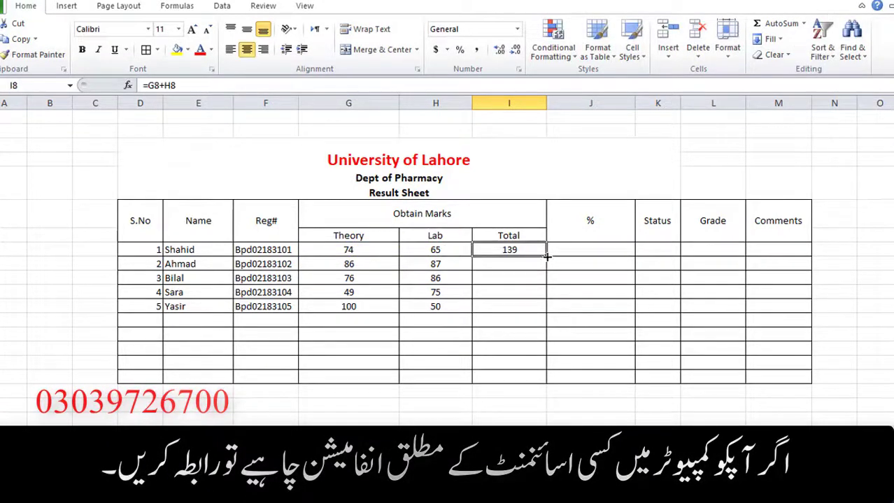
drag(547, 257, 545, 309)
Enter =I8/200*100 in J8 and fill the percentage formula down to J12.
click(577, 250)
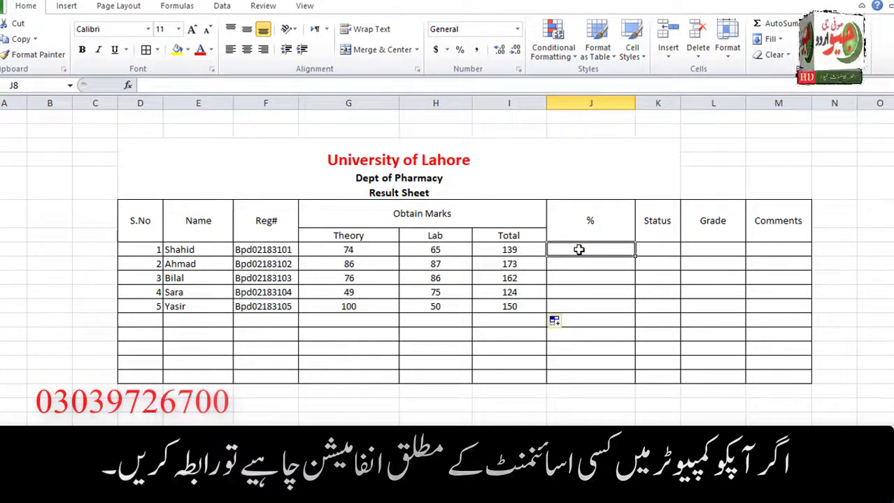
text(=)
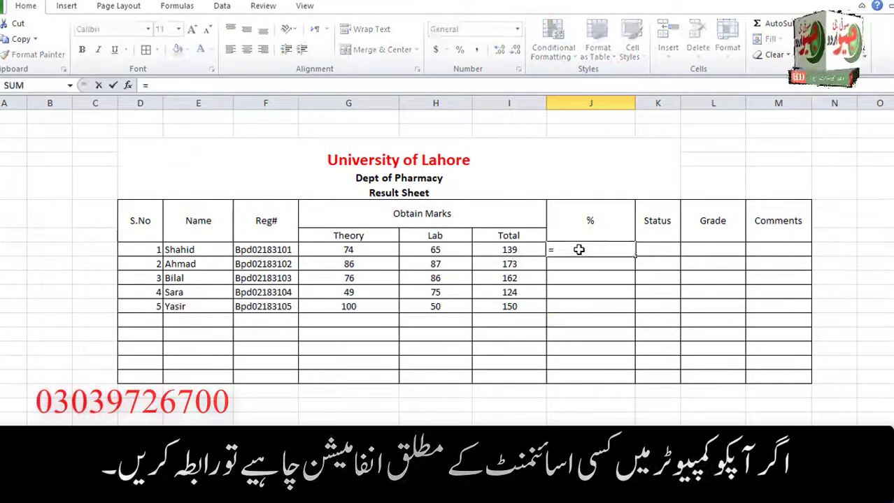
click(522, 250)
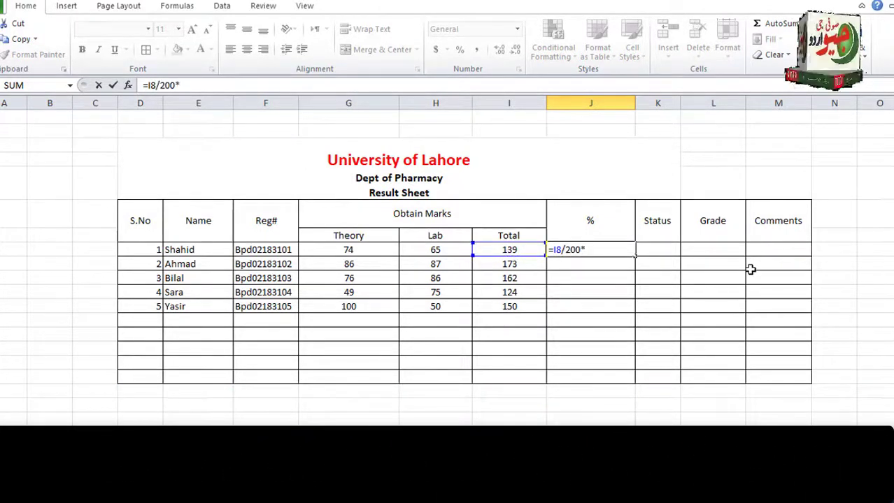
text(/200*100)
key(Return)
click(624, 250)
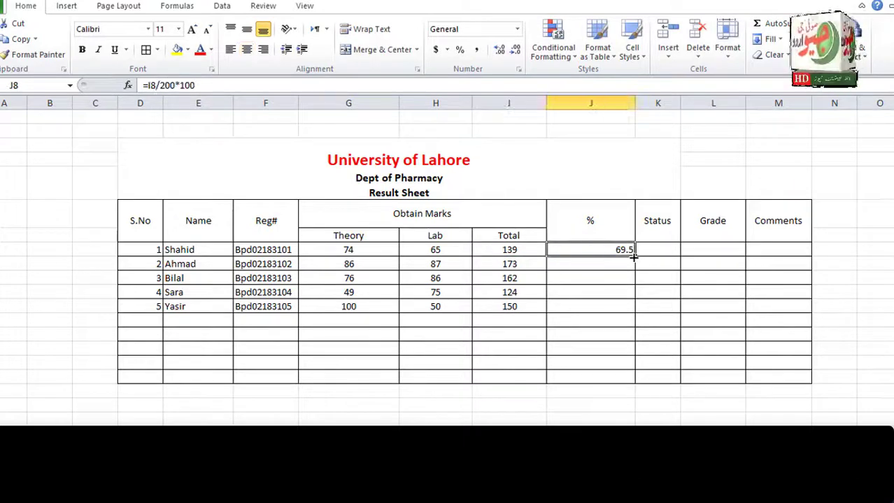
drag(633, 310, 633, 312)
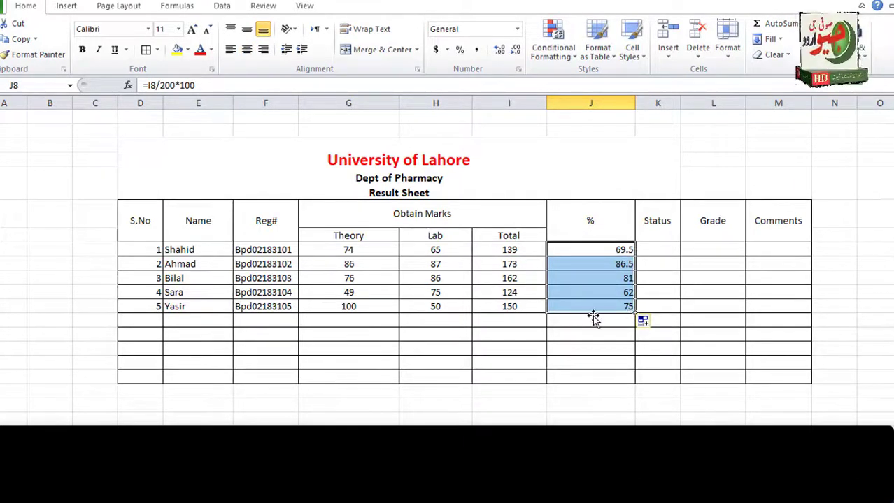
click(651, 253)
Enter =IF(J8>=70,"Pass","Fail") in K8 and fill it down to K12.
text(=if)
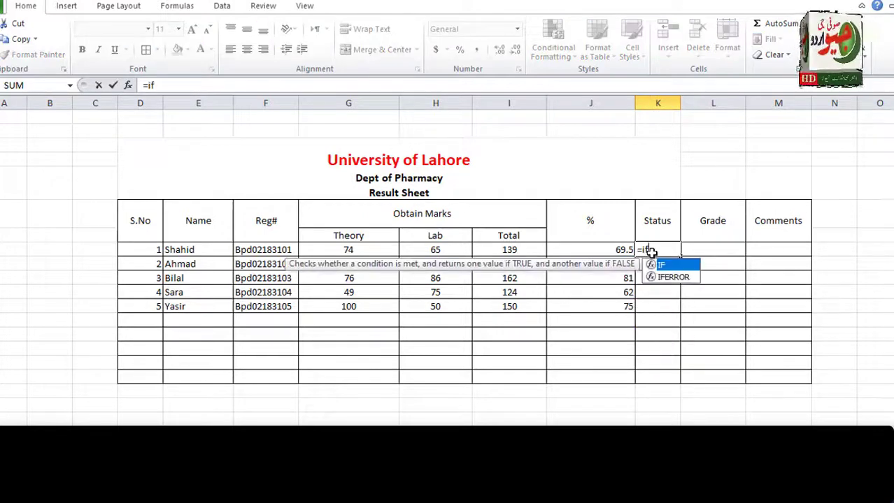
text(()
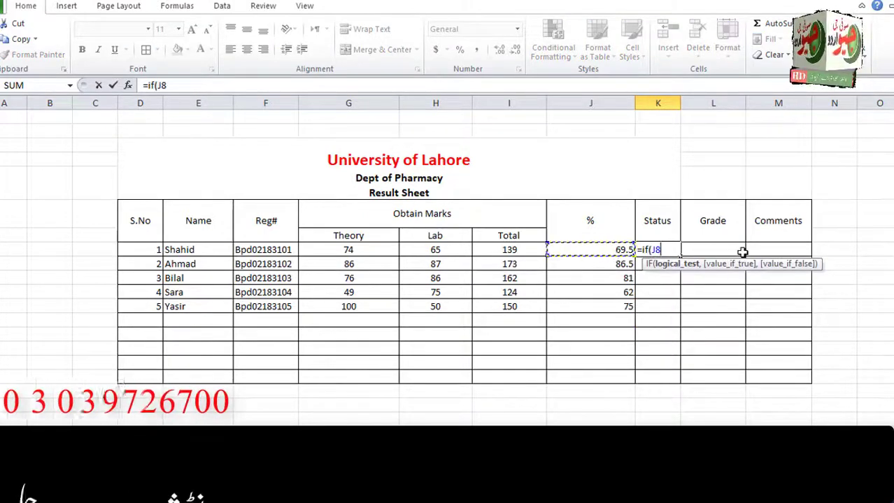
text(>=)
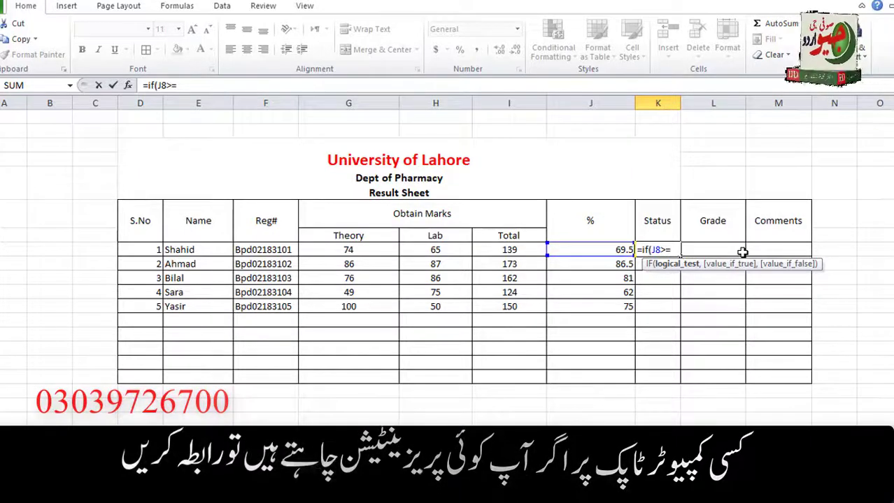
text(70)
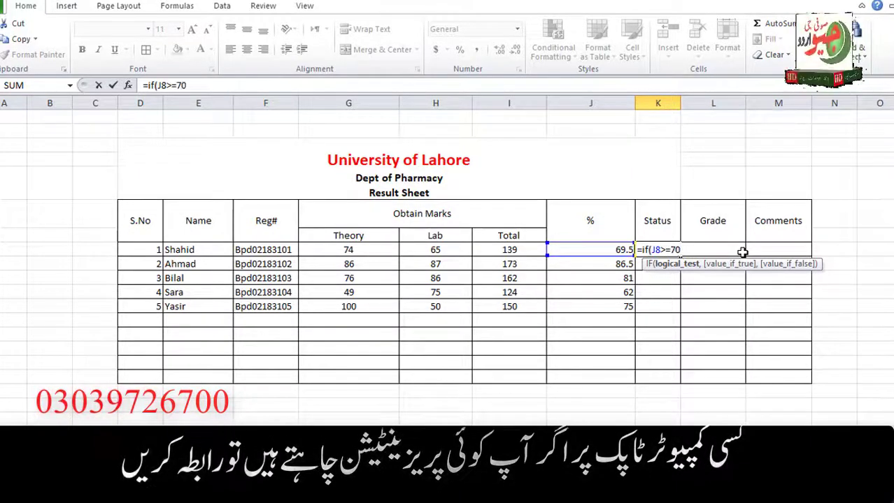
text(,)
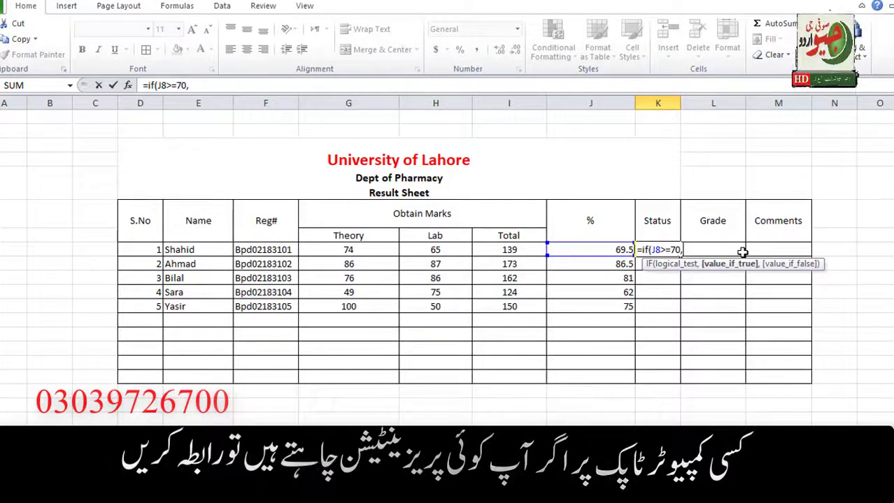
text("")
key(Left)
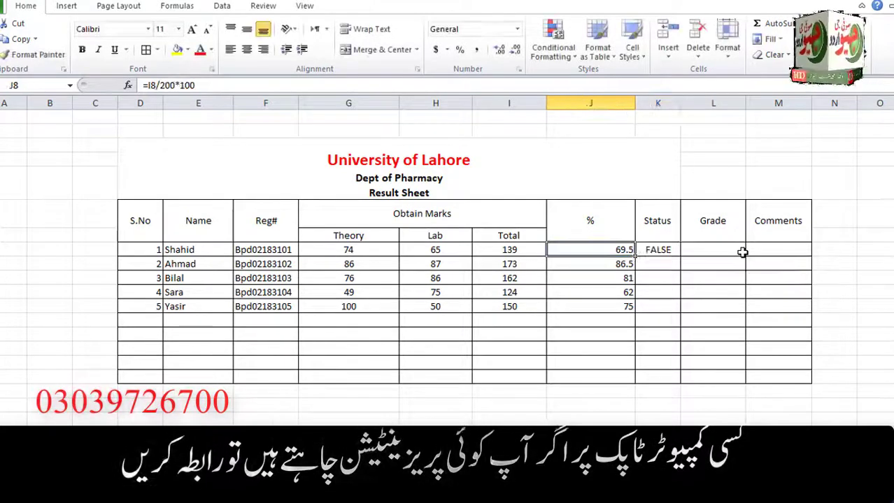
double_click(674, 249)
text(Pass)
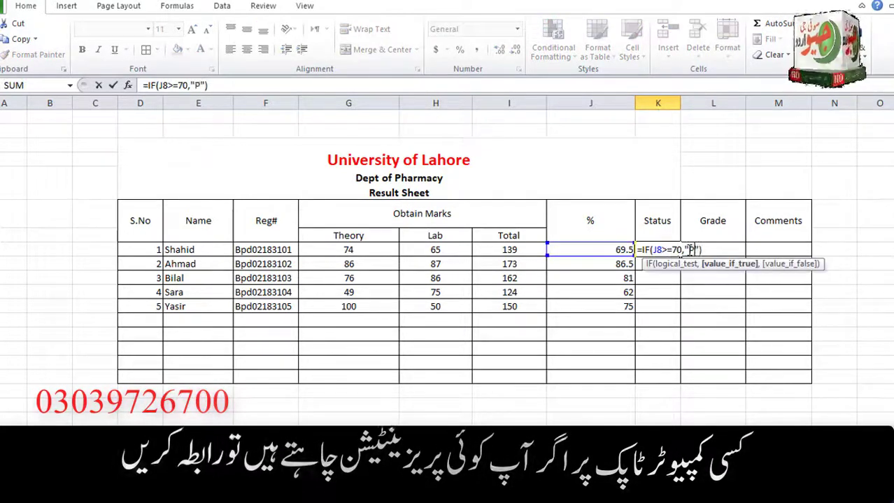
key(Right)
text(,)
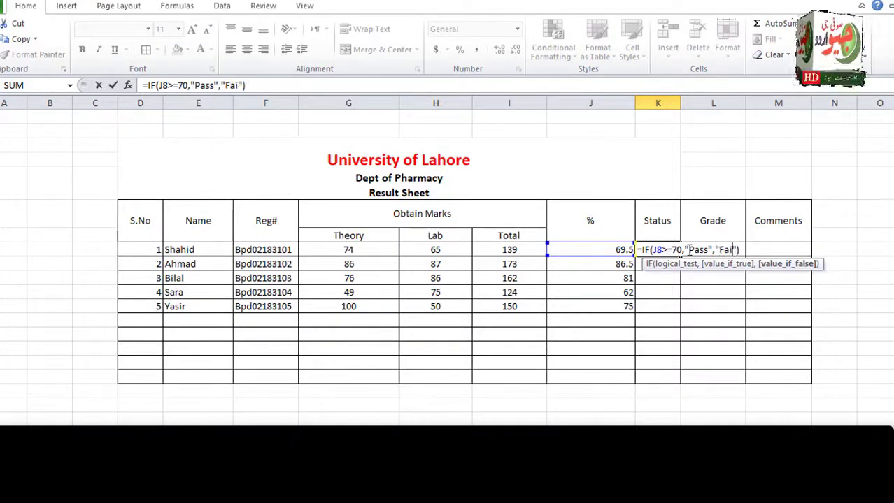
text("Fail")
key(Return)
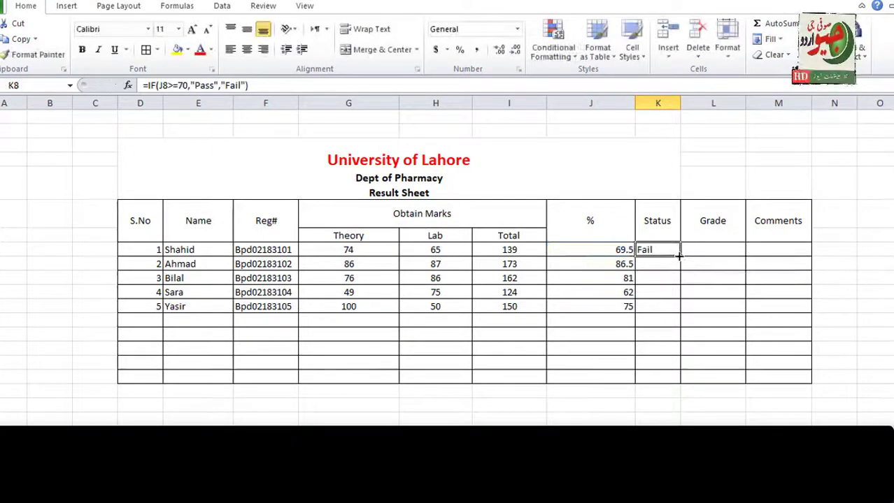
drag(686, 307, 686, 308)
click(722, 253)
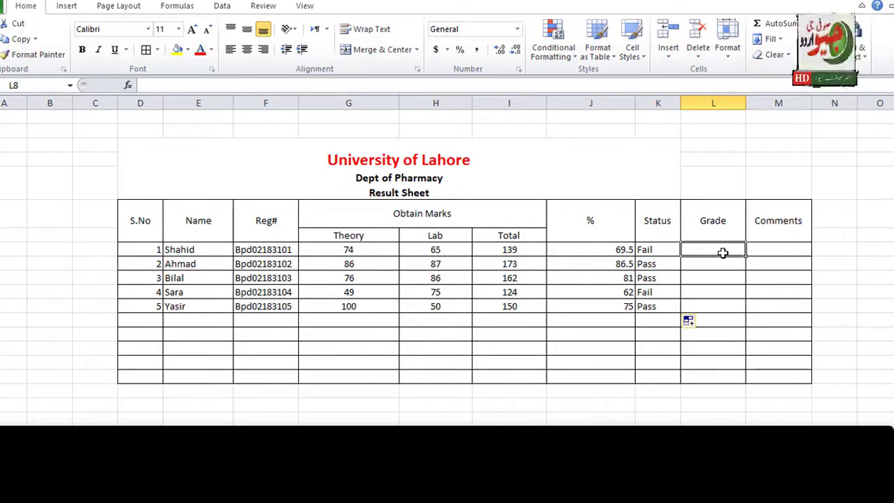
Start the L8 grade formula with an =IF test on J8>=95 and reopen it for editing.
text(=if()
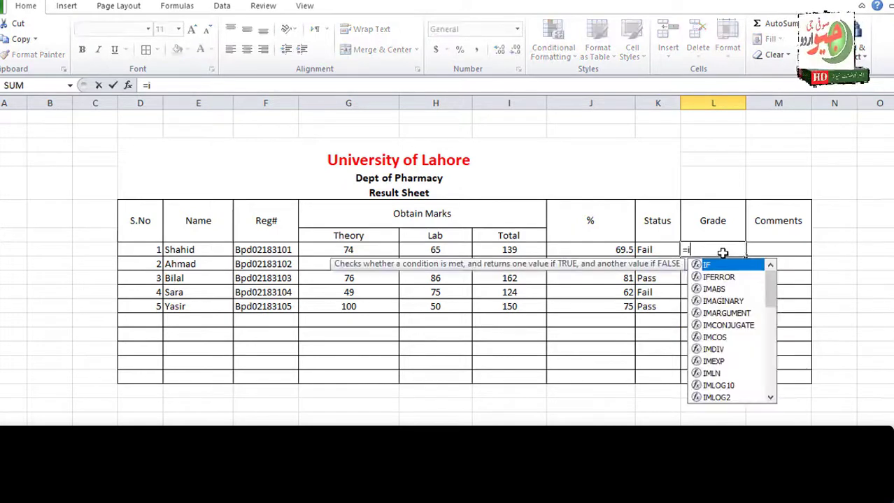
click(621, 250)
text(>=)
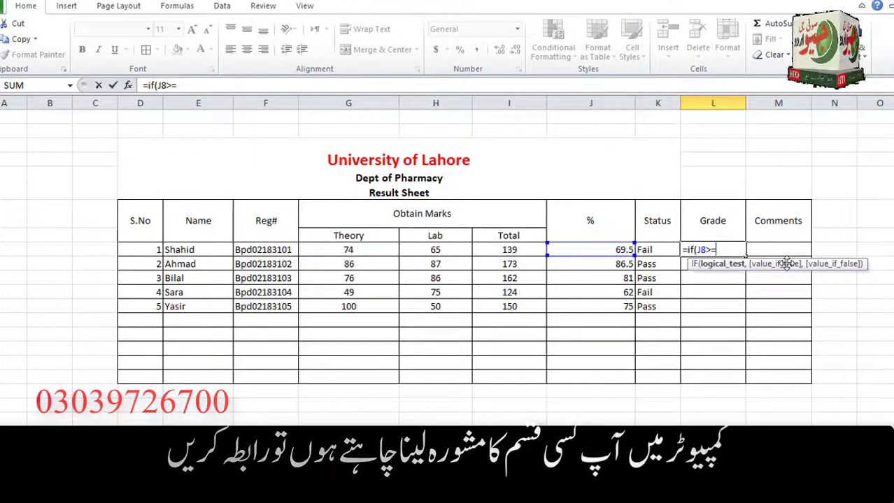
text(95,)
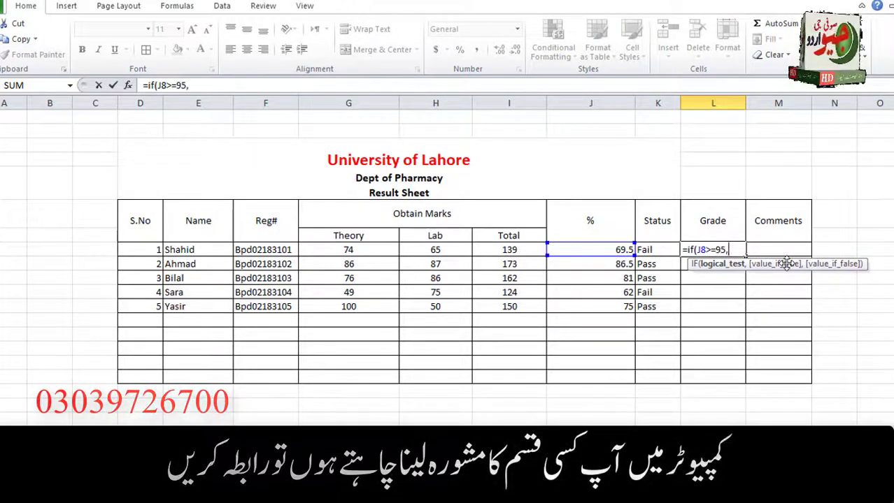
text(""))
key(Left)
click(734, 253)
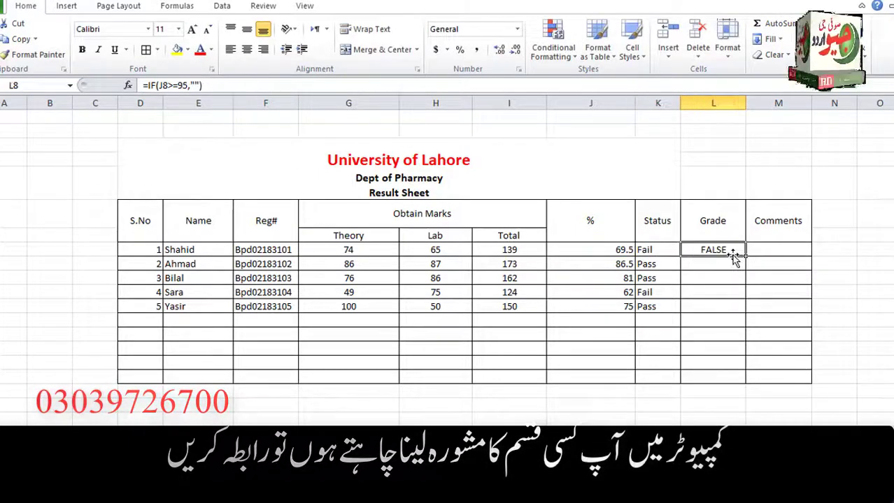
double_click(735, 253)
Complete L8 as =IF(J8>=95,"A",IF(J8>=85,"B",IF(J8>=75,"C","F"))).
text(A)
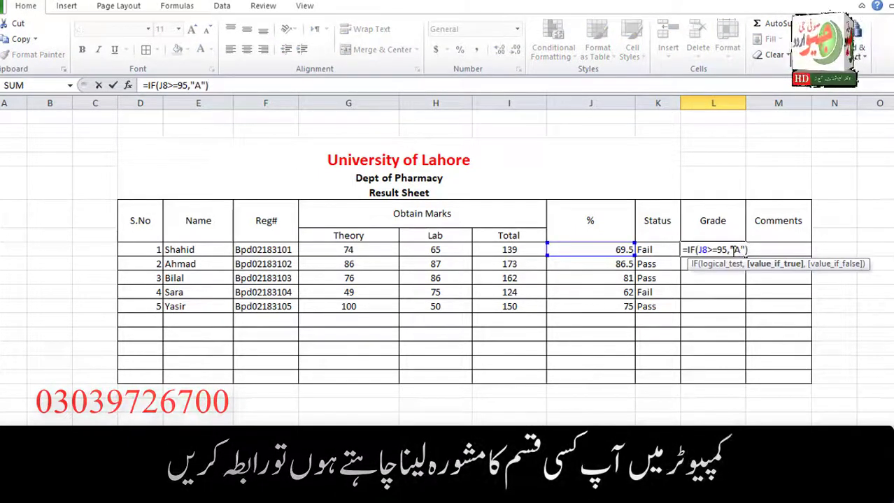
key(Right)
text(,if()
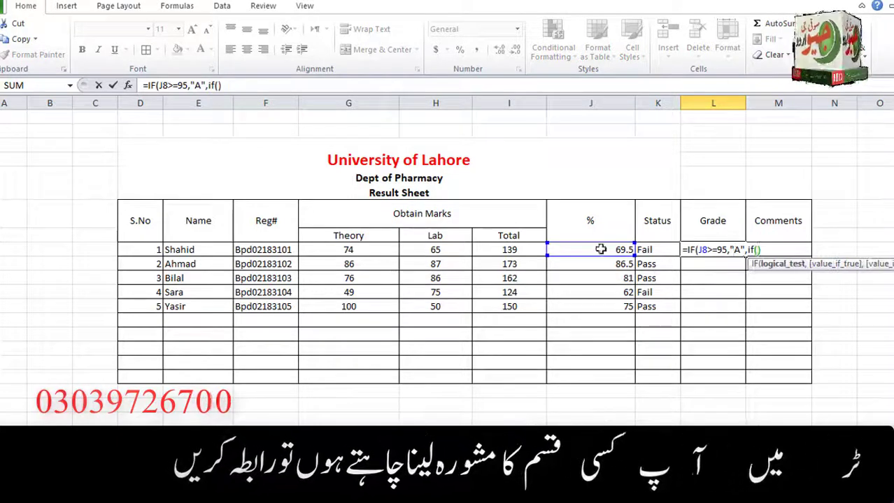
click(600, 250)
text(>=85,")
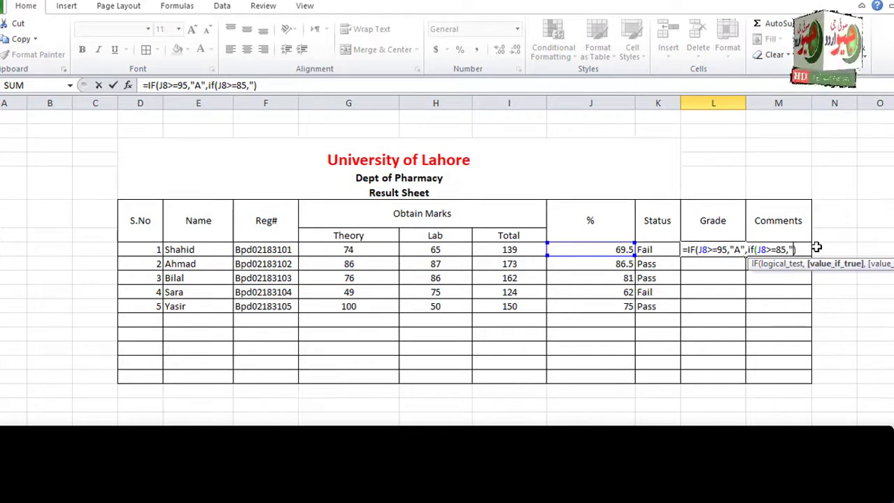
text(B",if()
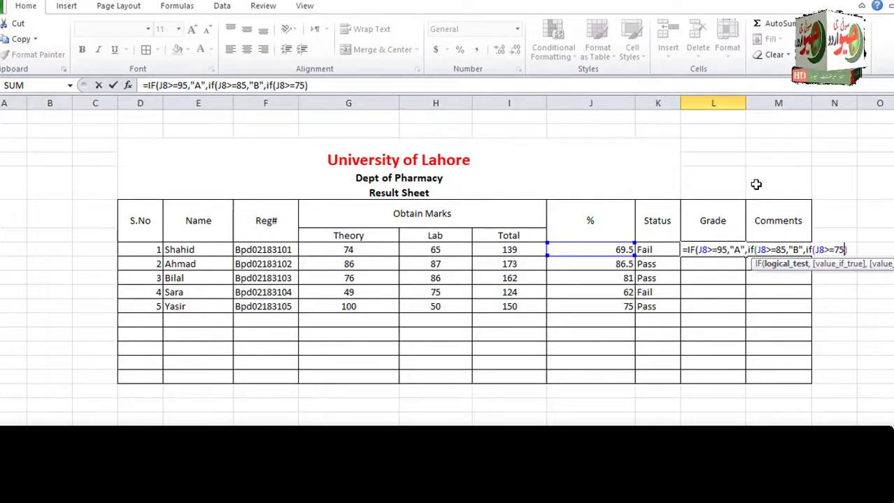
text(J8>=75,")
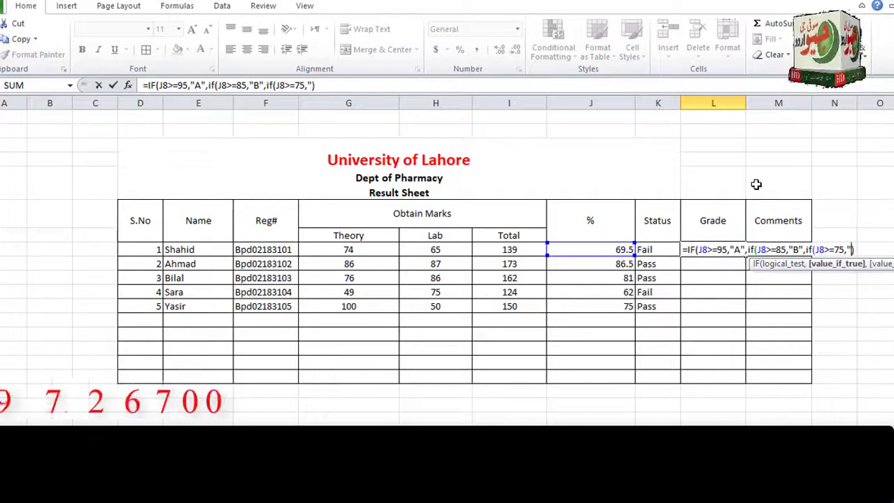
text(C")
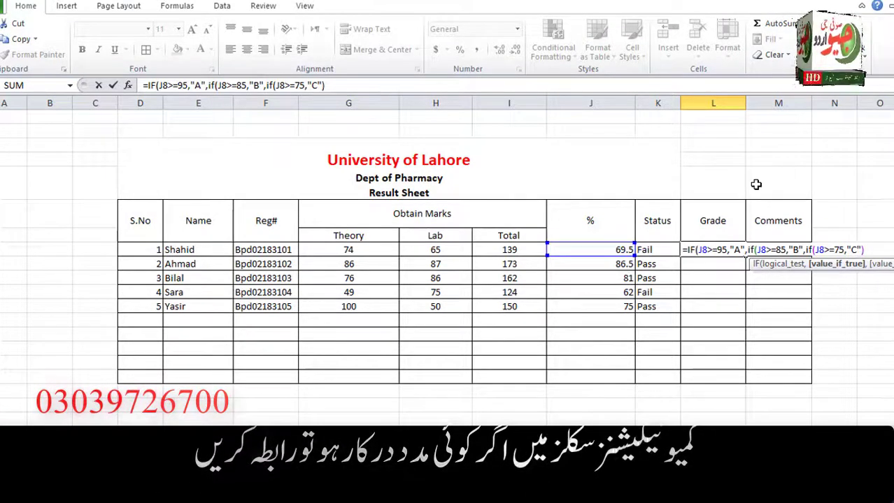
text(,)
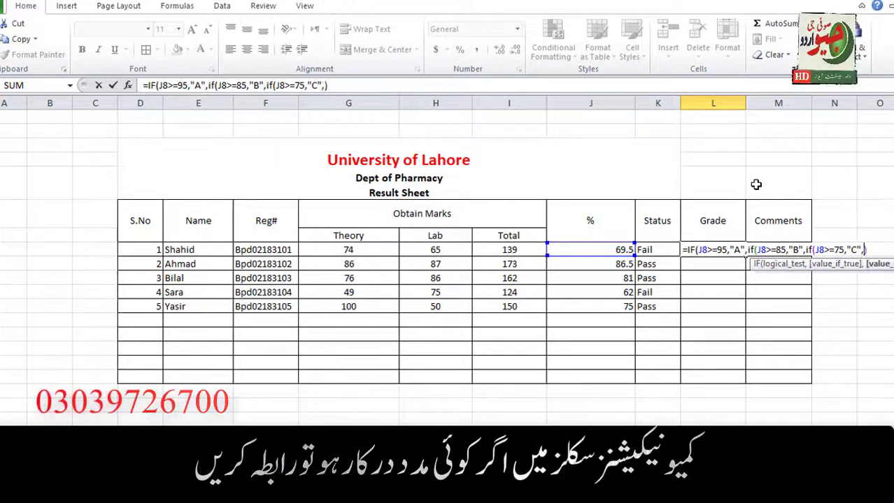
text("F")
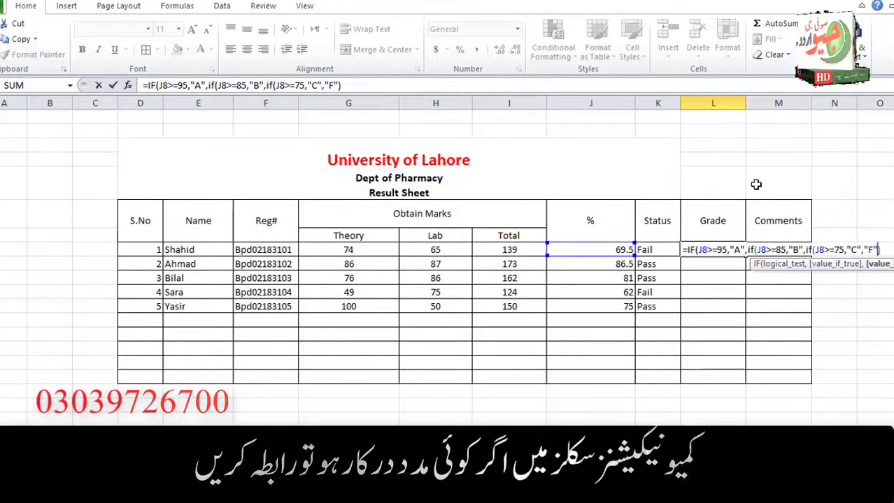
key(Return)
Fill the grade formula down to L12 and centre the values in J8:L12.
click(734, 250)
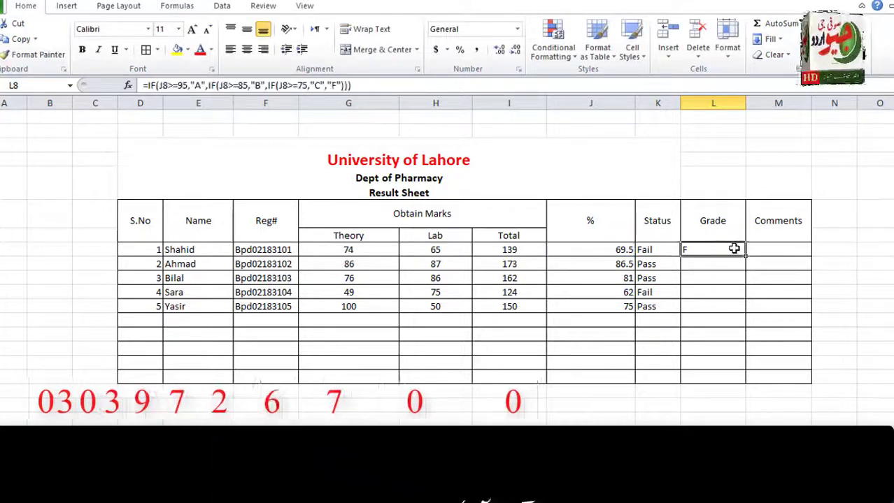
drag(745, 256, 746, 312)
click(648, 249)
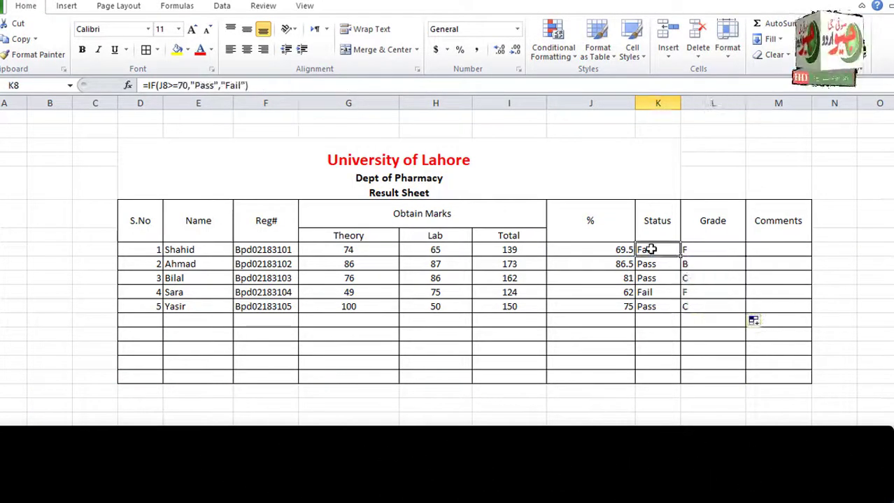
drag(557, 249, 723, 309)
click(246, 49)
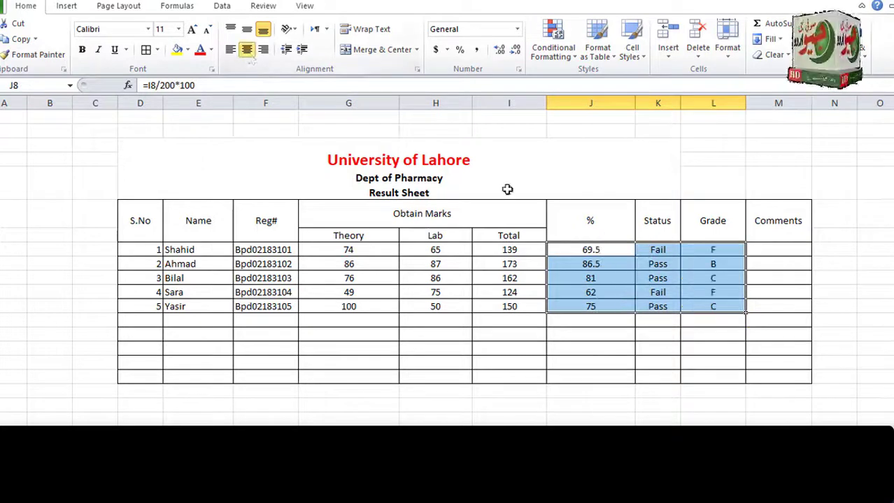
click(779, 253)
Begin the M8 Comments formula with Excellent for J8>=95 and a J8>=85 condition.
text(=if)
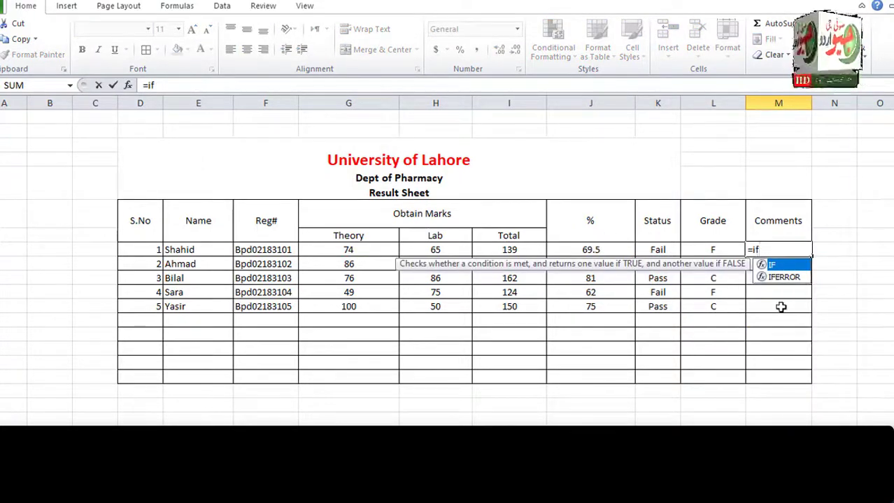
text(()
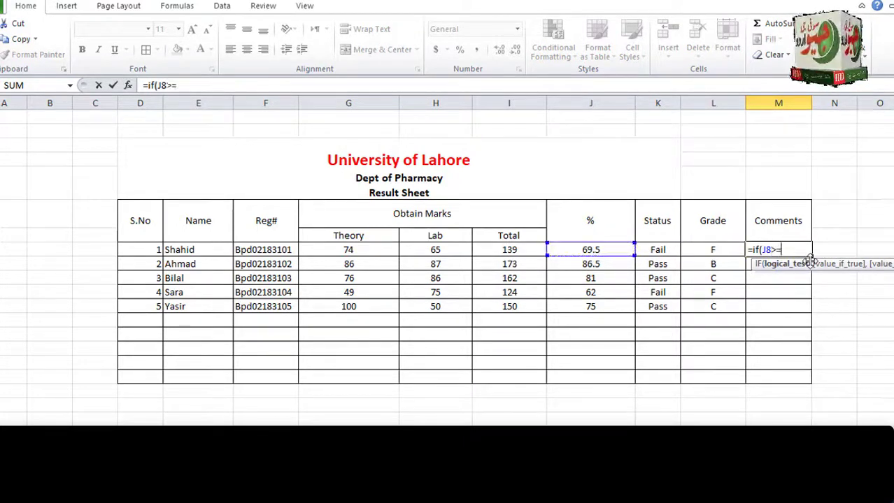
text(>=)
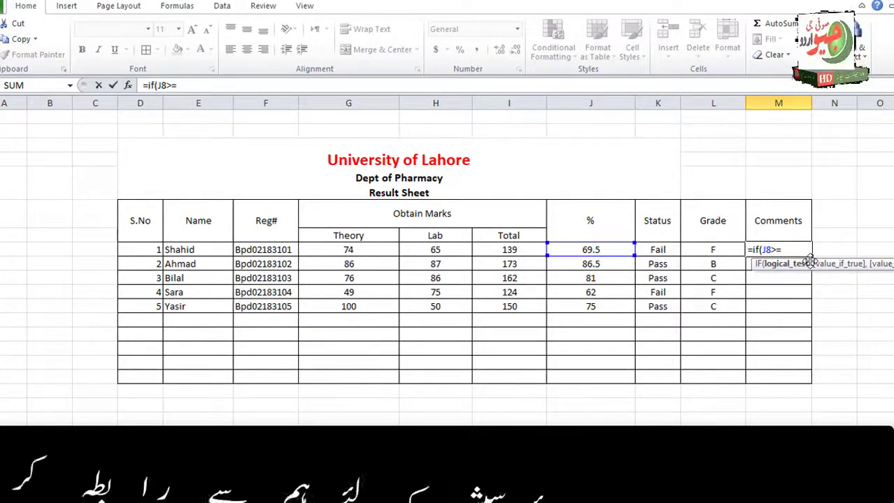
text(95)
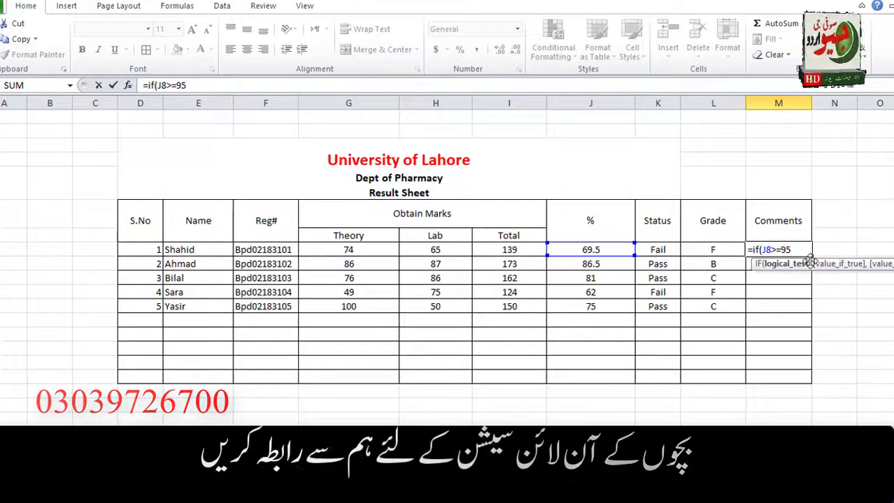
text(,"")
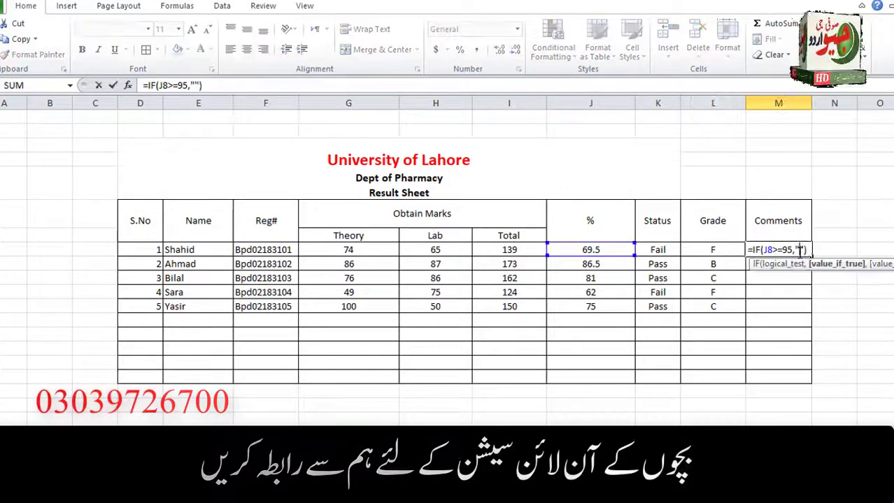
text(Excellent")
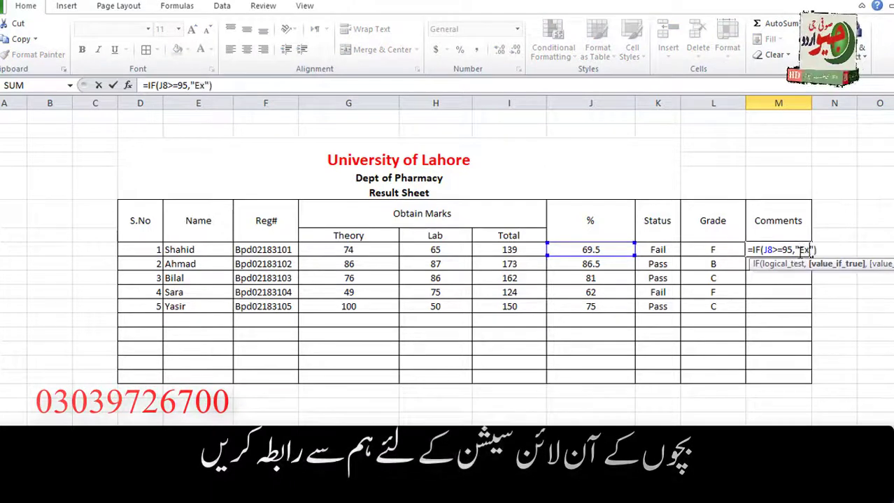
text(,if()
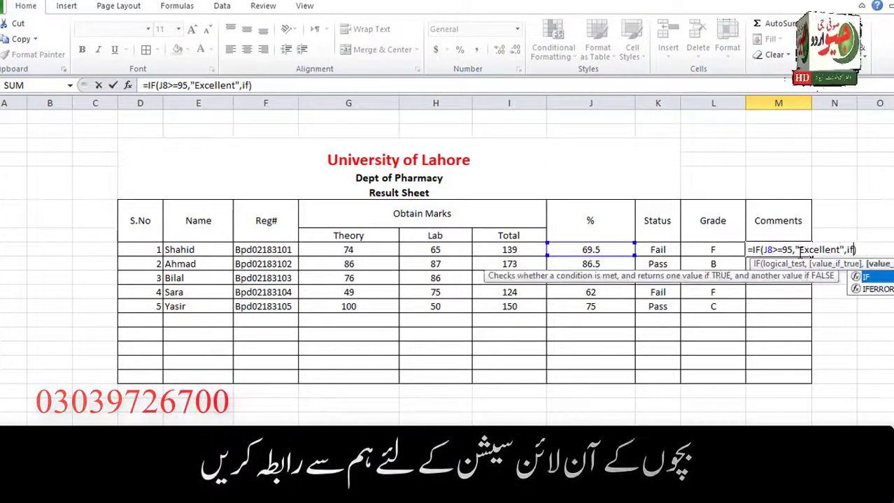
click(622, 249)
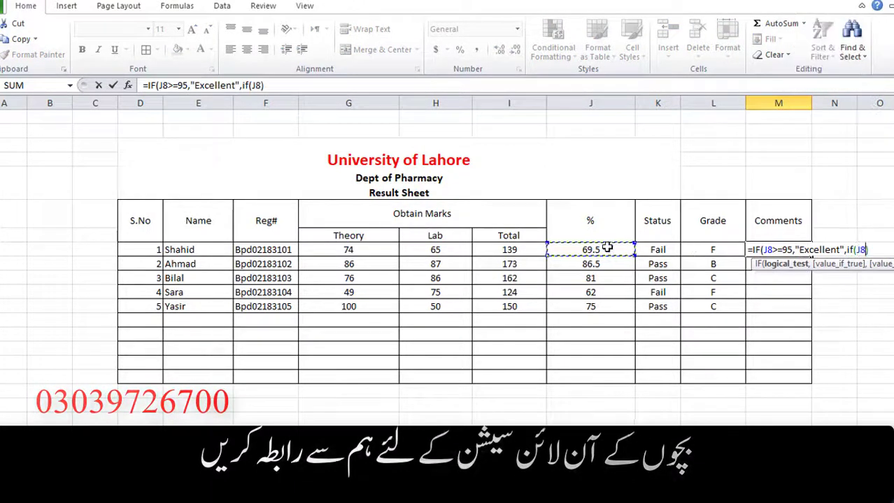
text(>=)
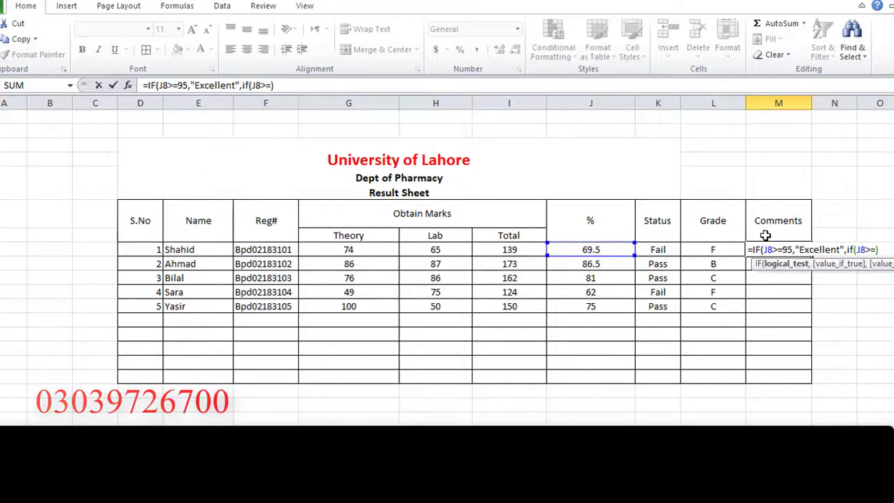
text(85,")
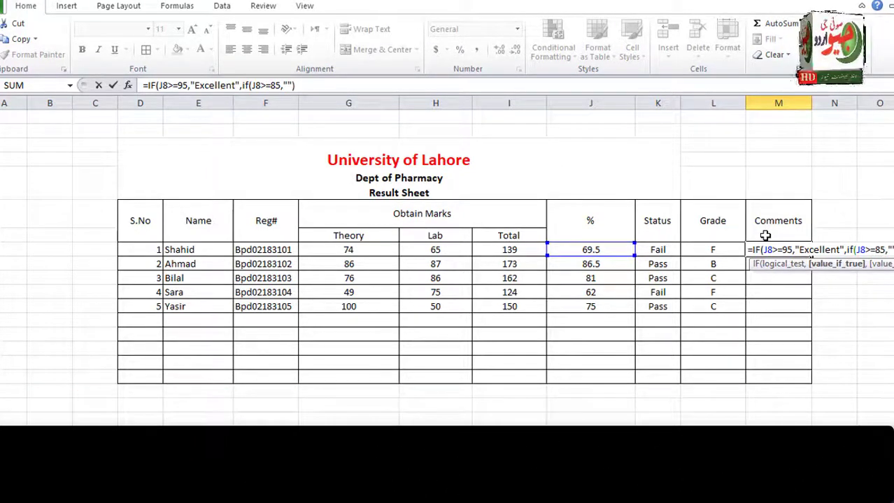
key(Return)
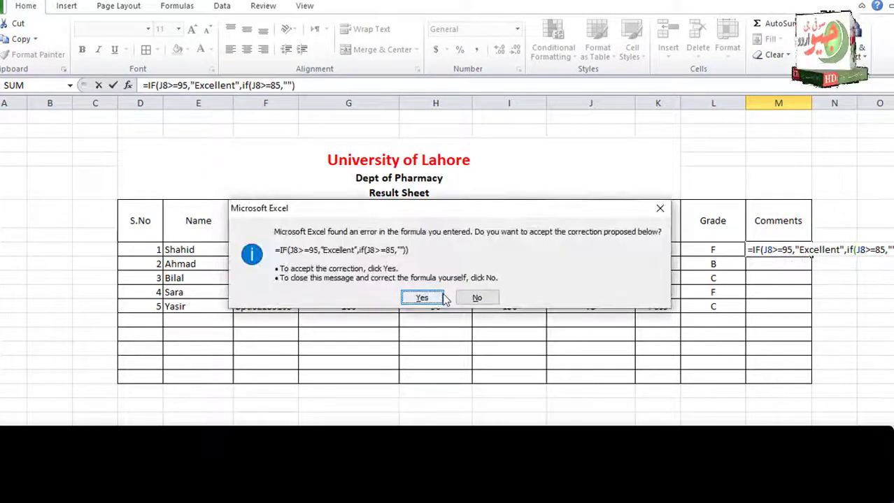
click(422, 298)
click(751, 249)
double_click(751, 249)
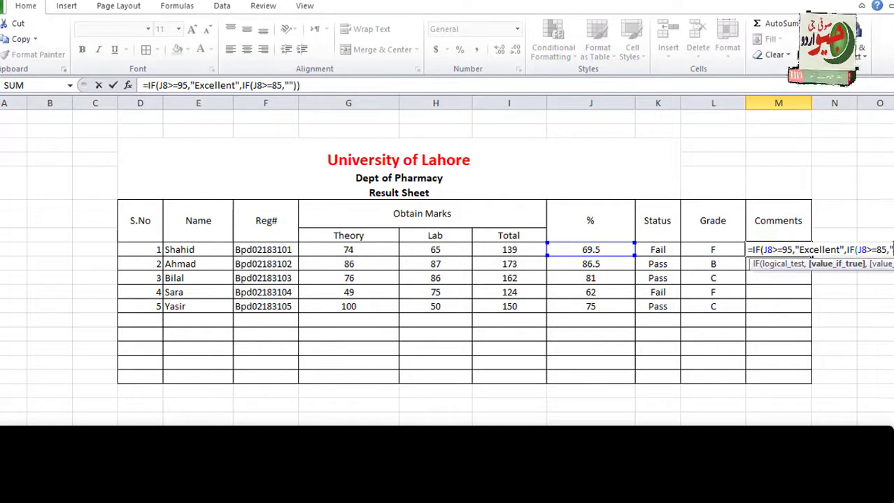
Finish M8 with Good for 85+, Poor for 75+, and Very Poor otherwise.
text(Good",)
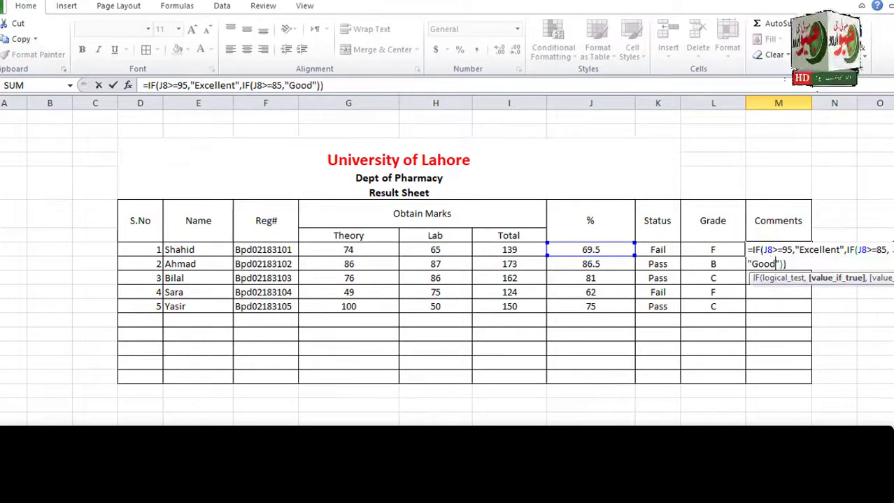
text(if()
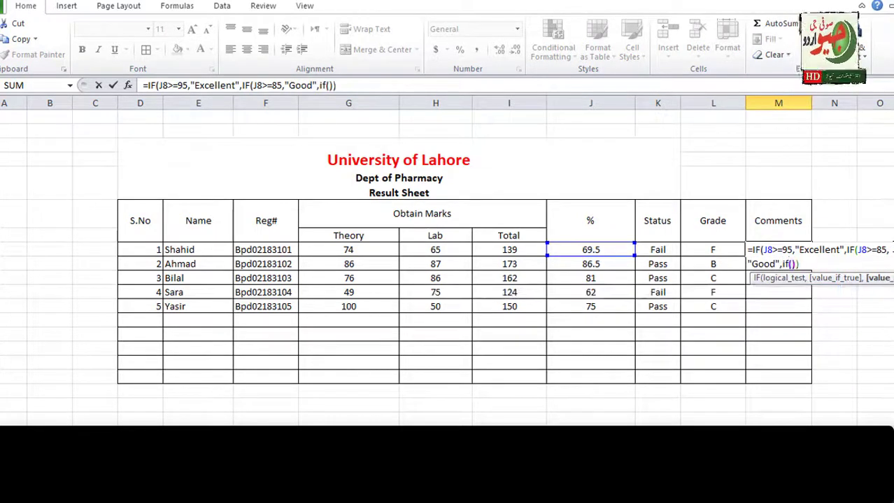
click(598, 250)
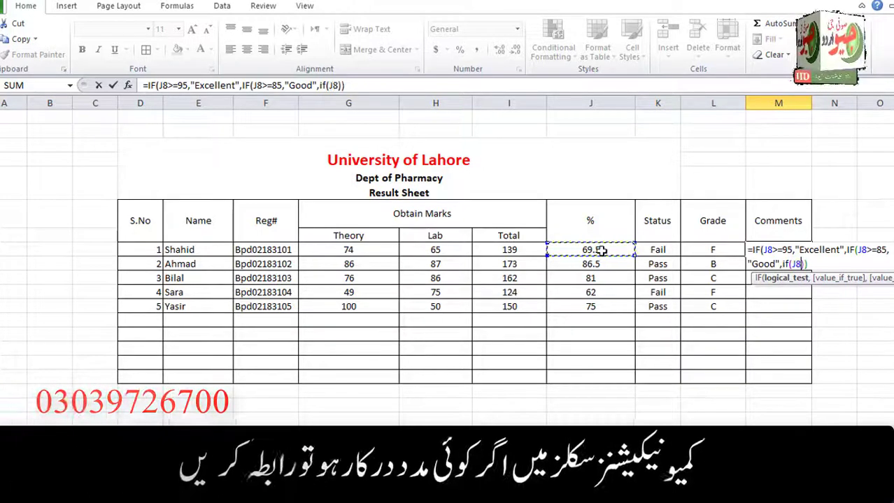
text(>=75,")
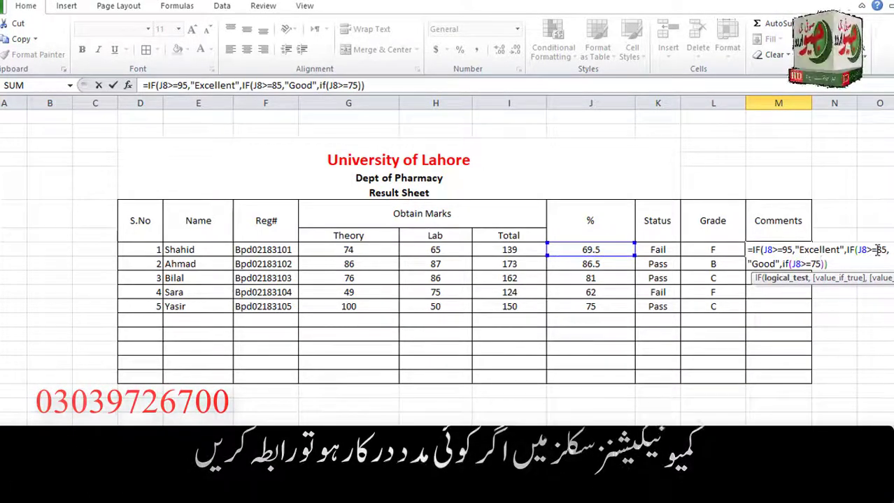
text(")
key(Return)
click(475, 295)
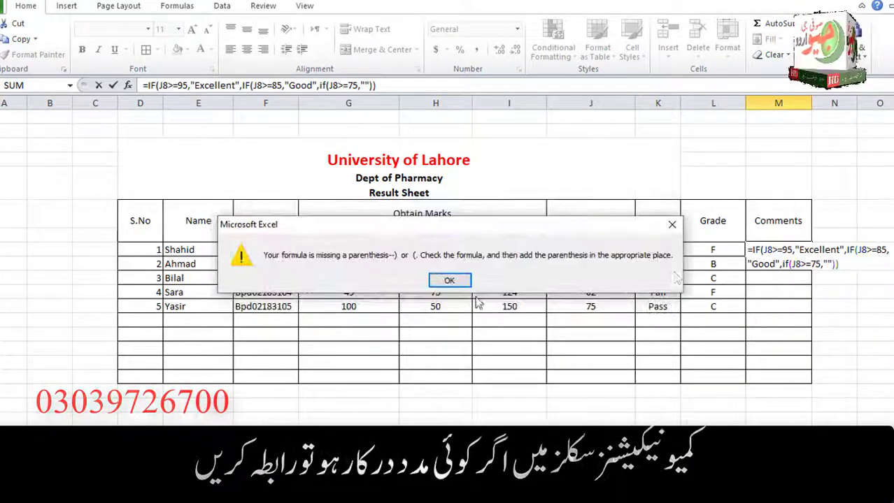
click(466, 281)
click(830, 259)
text(Poor)
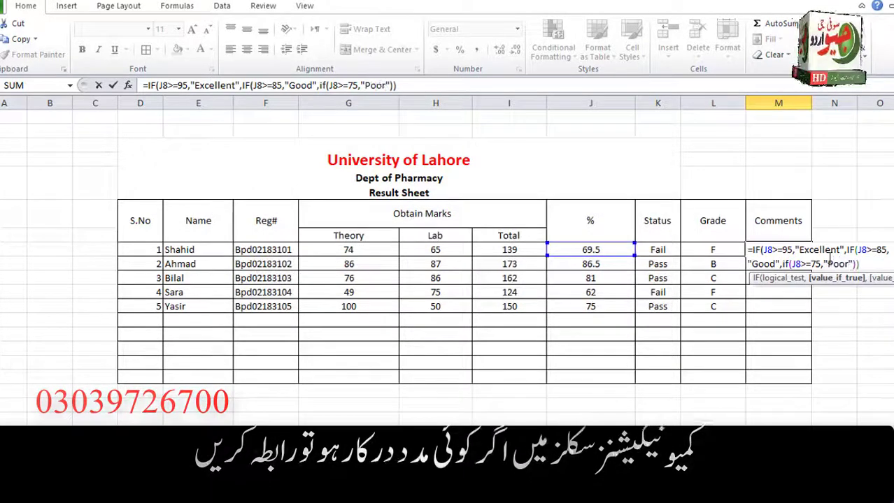
key(Right)
text(,"Poor",")
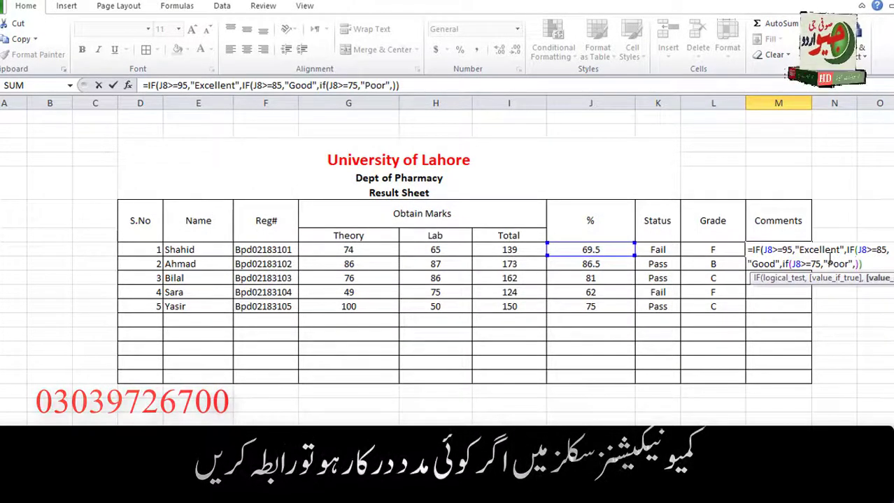
text(Very Poor)
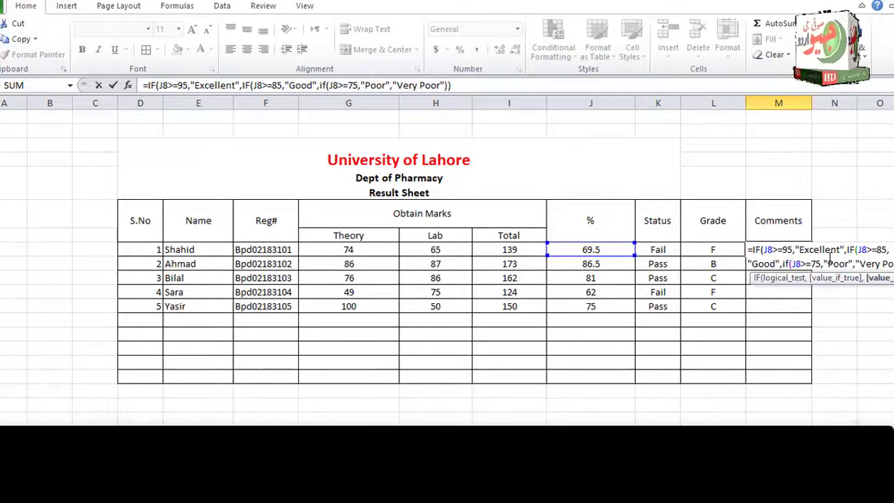
key(Return)
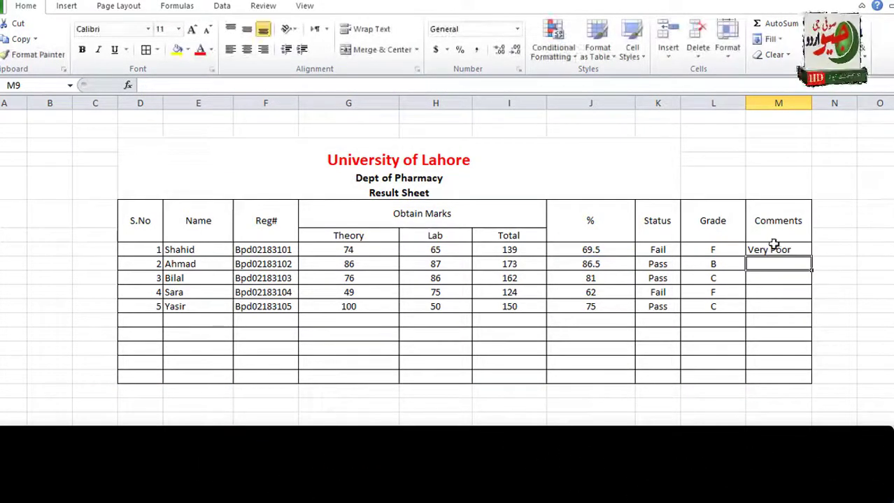
Fill the Comments formula down to M12 and change the fifth student's Lab mark to 90.
click(797, 251)
drag(811, 257, 811, 318)
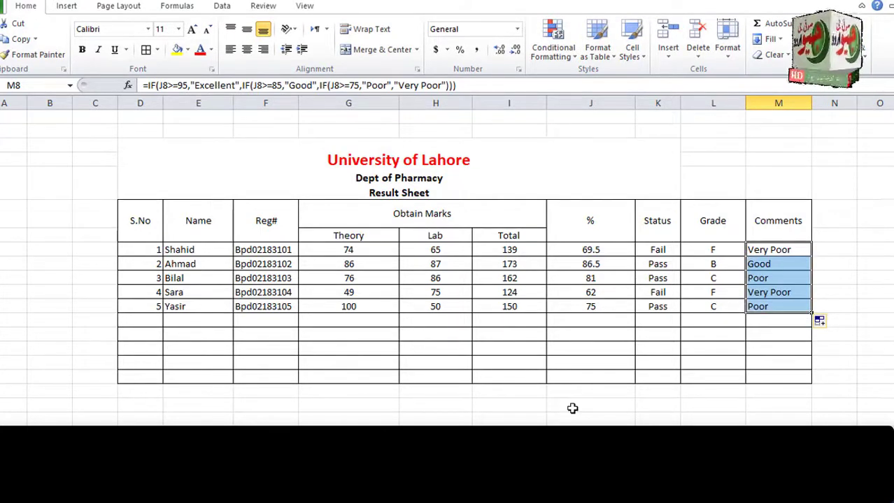
double_click(429, 306)
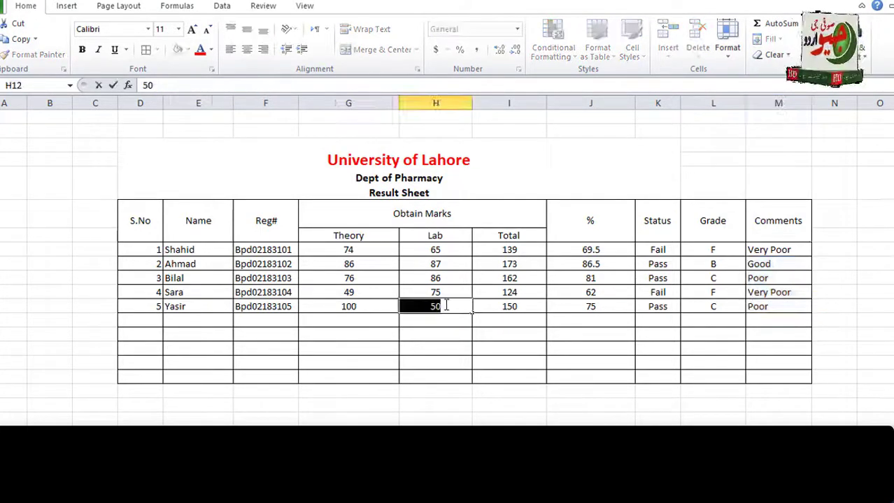
key(Return)
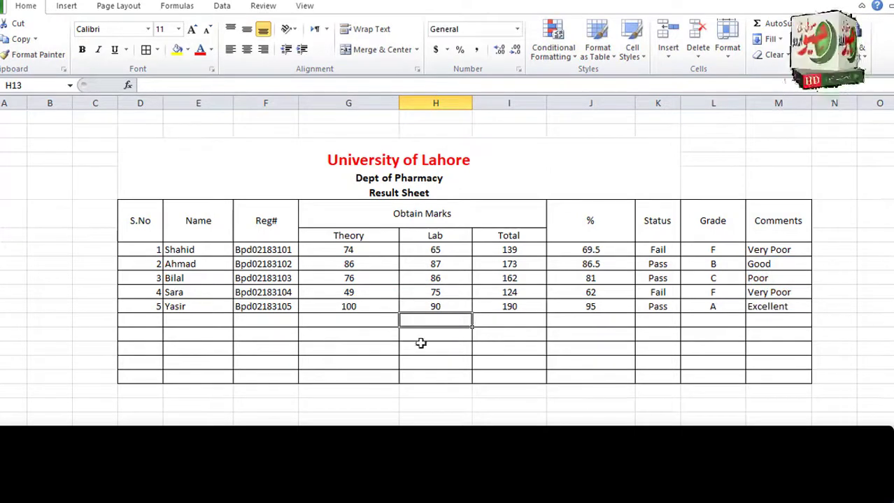
drag(130, 210, 800, 375)
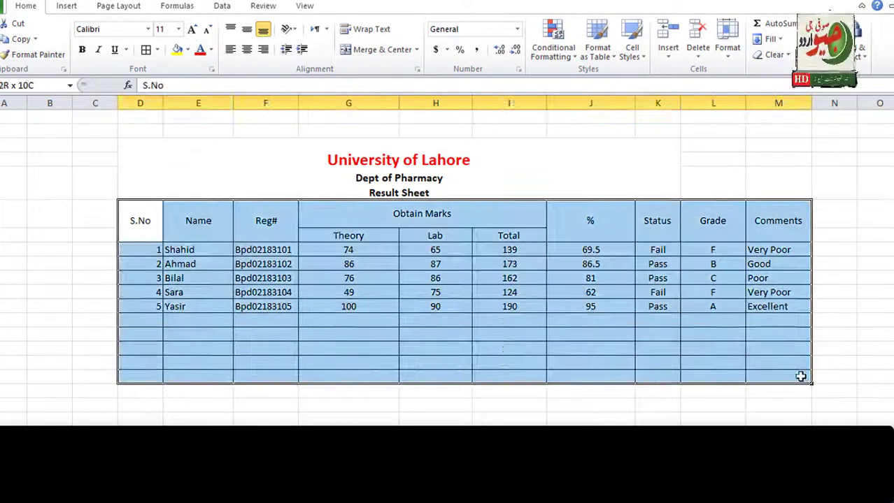
Apply a Format as Table style with headers to the range, then undo it.
click(613, 62)
click(440, 137)
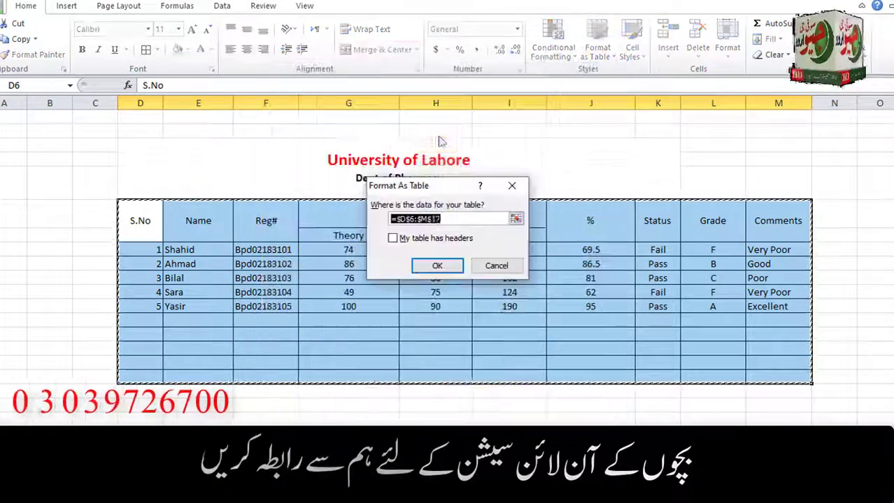
click(418, 241)
click(434, 267)
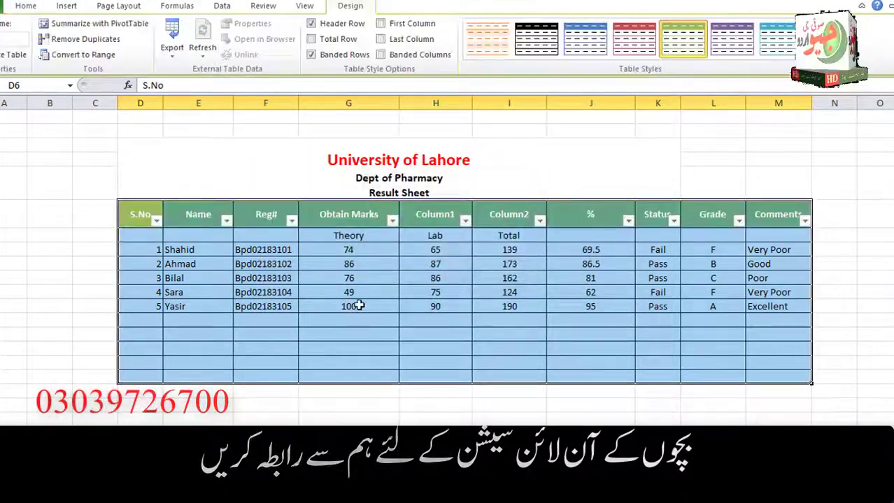
key(ctrl+z)
Give the header rows D6:M7 the green Accent3 cell style with black font.
drag(137, 218, 779, 229)
click(632, 47)
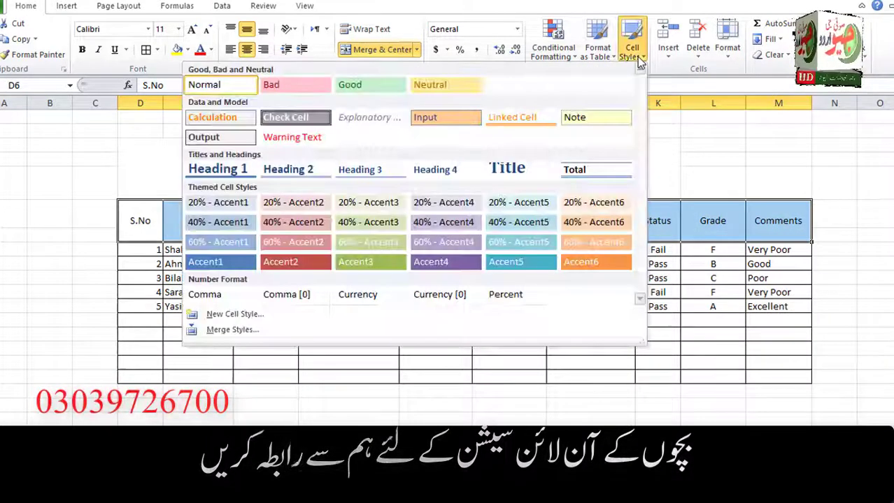
click(376, 261)
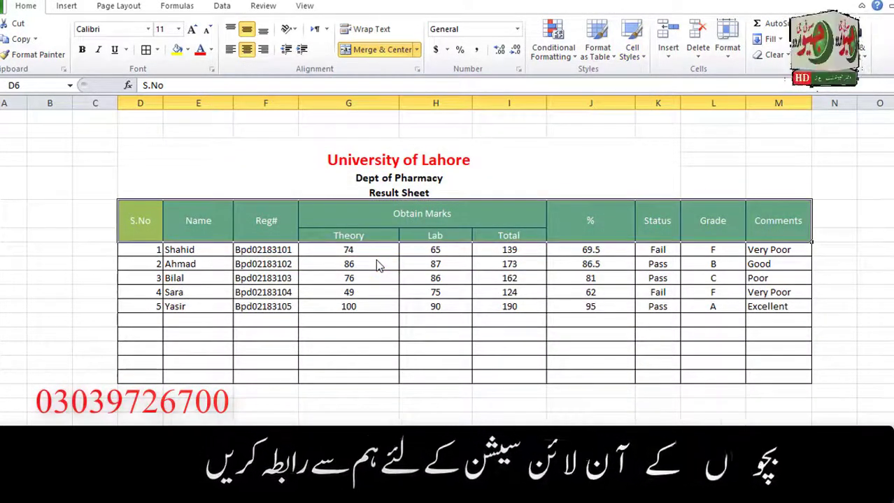
click(329, 389)
drag(125, 233, 753, 227)
click(210, 50)
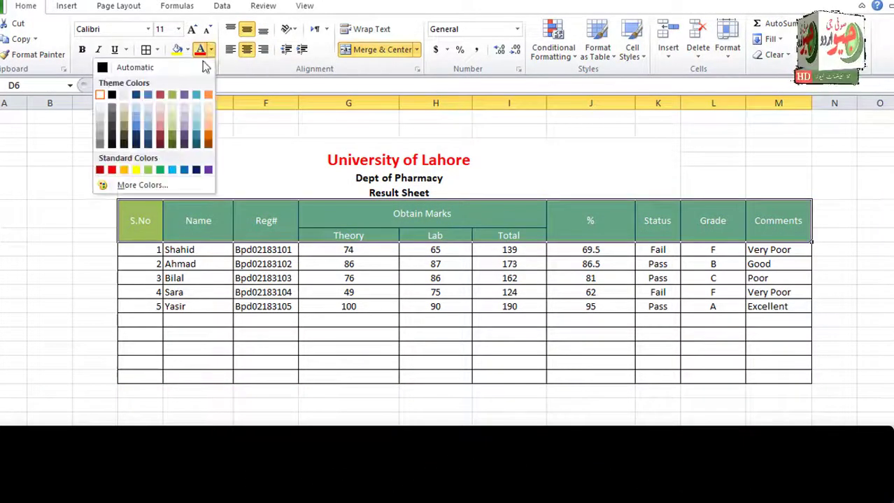
click(116, 95)
Set No Border on the empty rows D13:N18 below the students.
drag(129, 207, 808, 374)
click(720, 447)
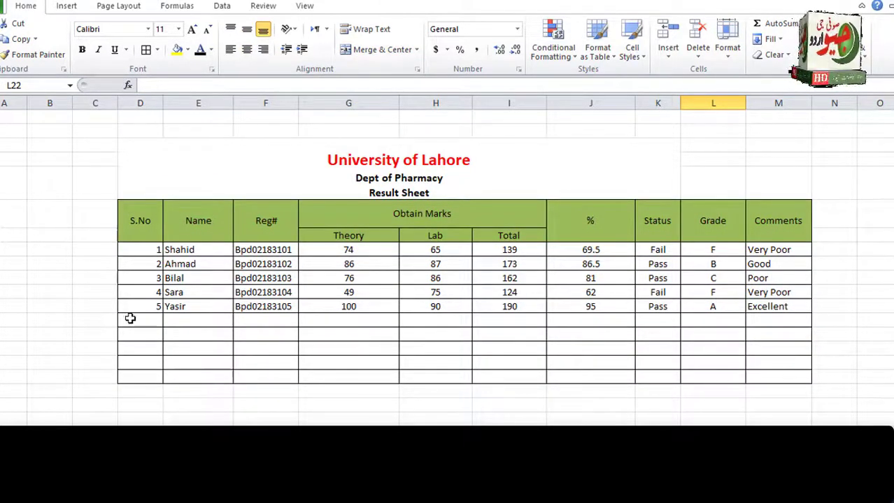
drag(130, 318, 849, 384)
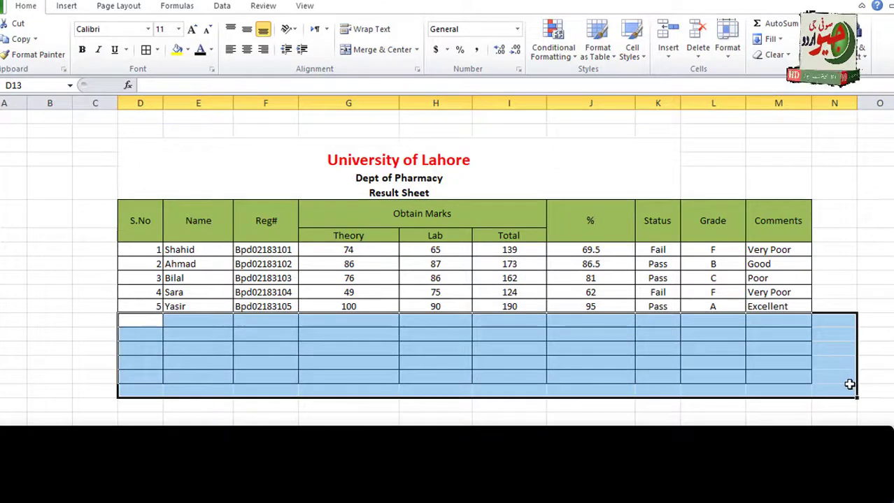
click(157, 49)
click(96, 147)
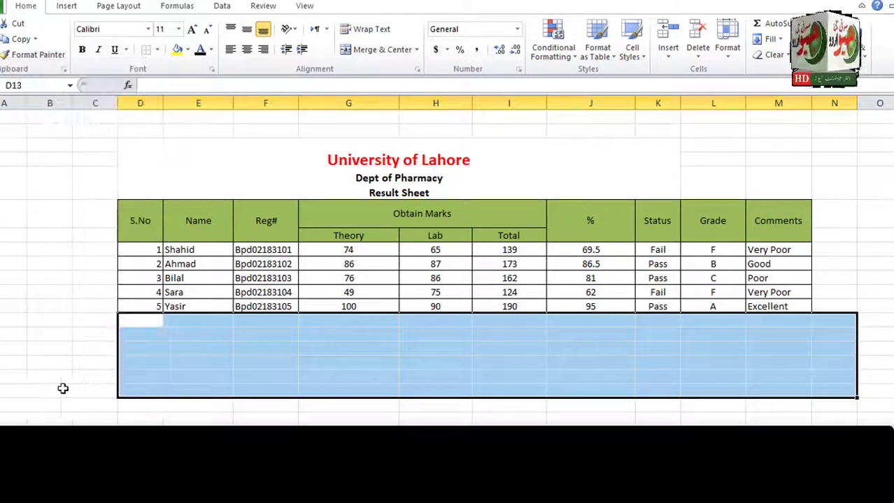
click(62, 388)
Enlarge the Thanks For Watching text and add a line 'Kindly Subscribe my Channel'.
drag(119, 215, 649, 309)
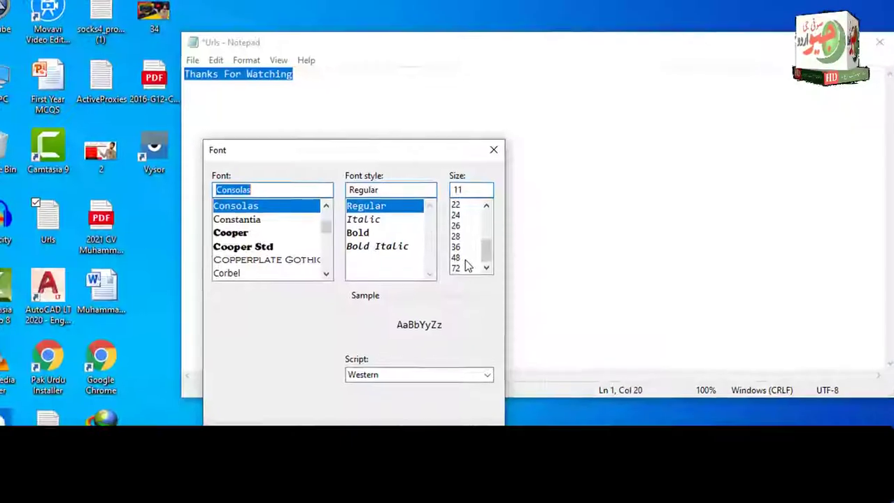
key(Return)
click(806, 238)
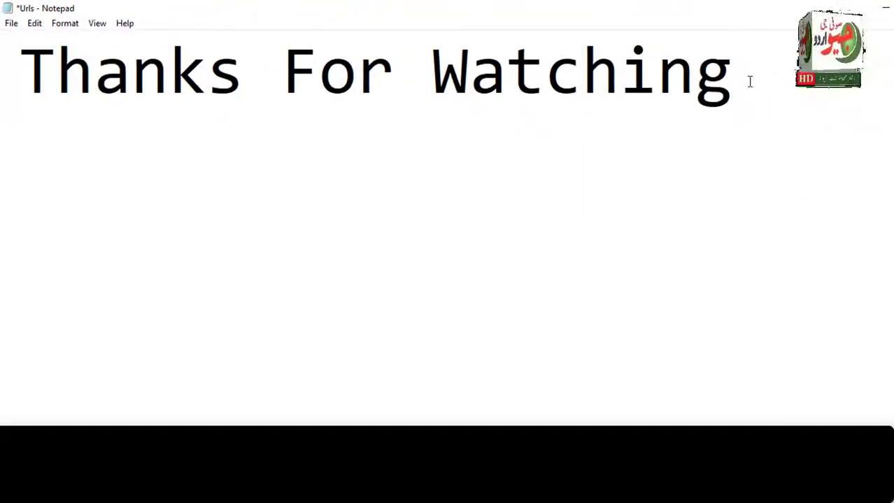
key(Return)
text(Kindly Subscr)
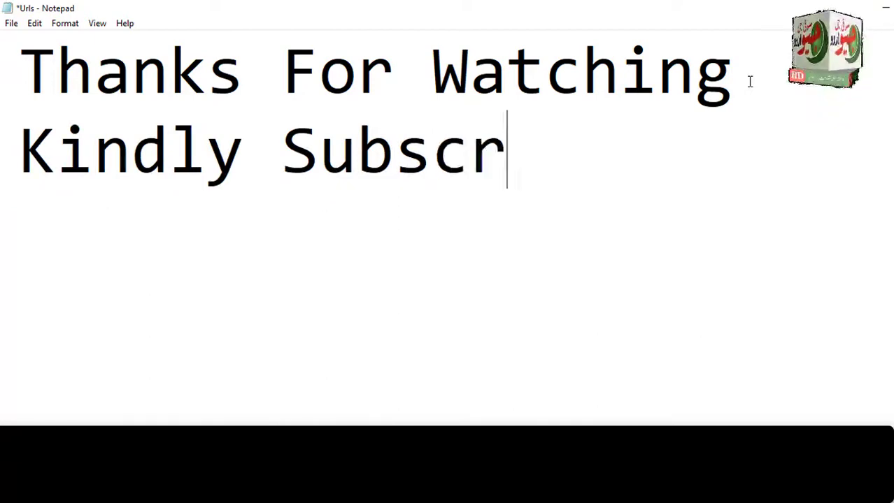
text(ibe my Channe)
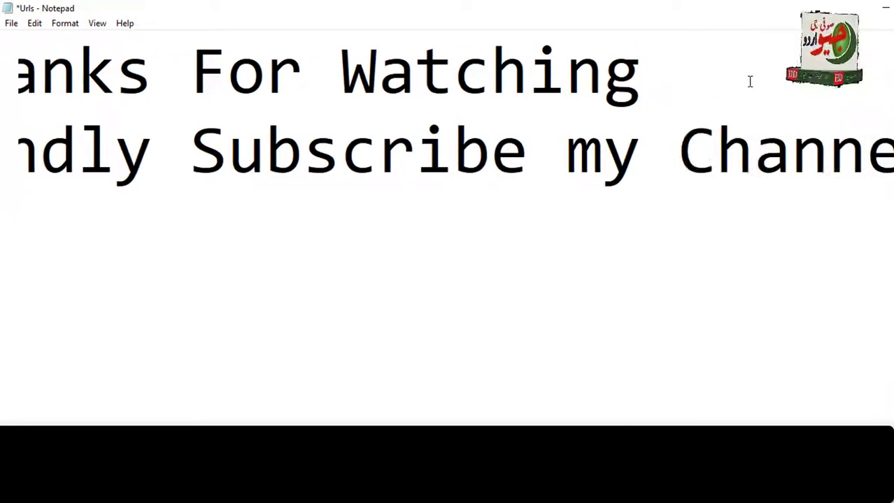